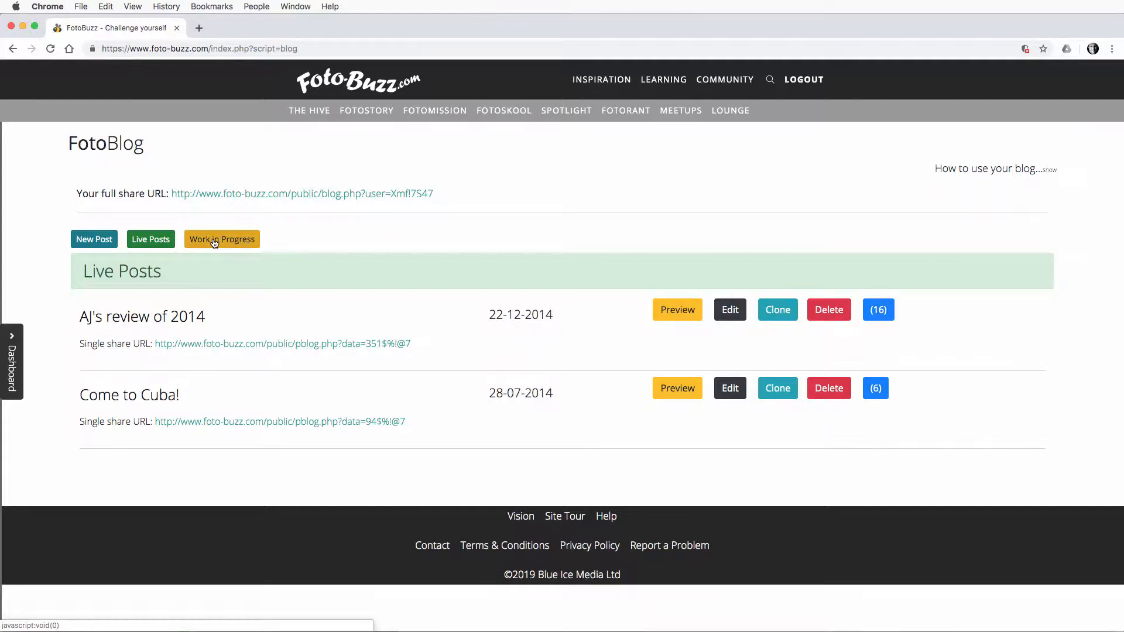
Step: Create a new blog post titled "Namibian Adventure"
left_click(97, 247)
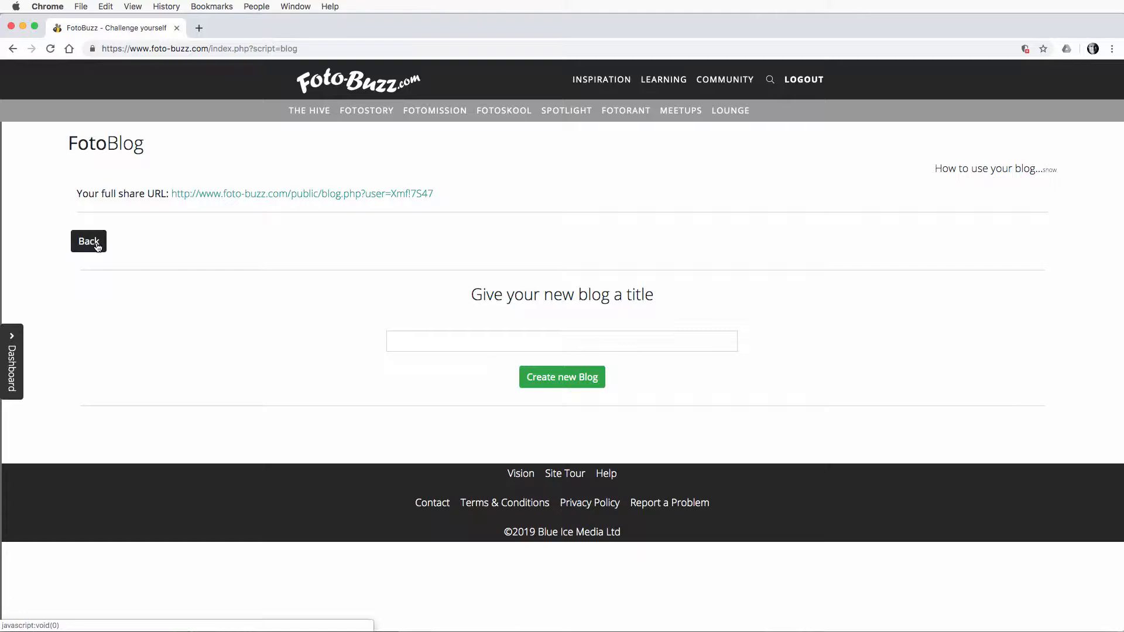
left_click(412, 340)
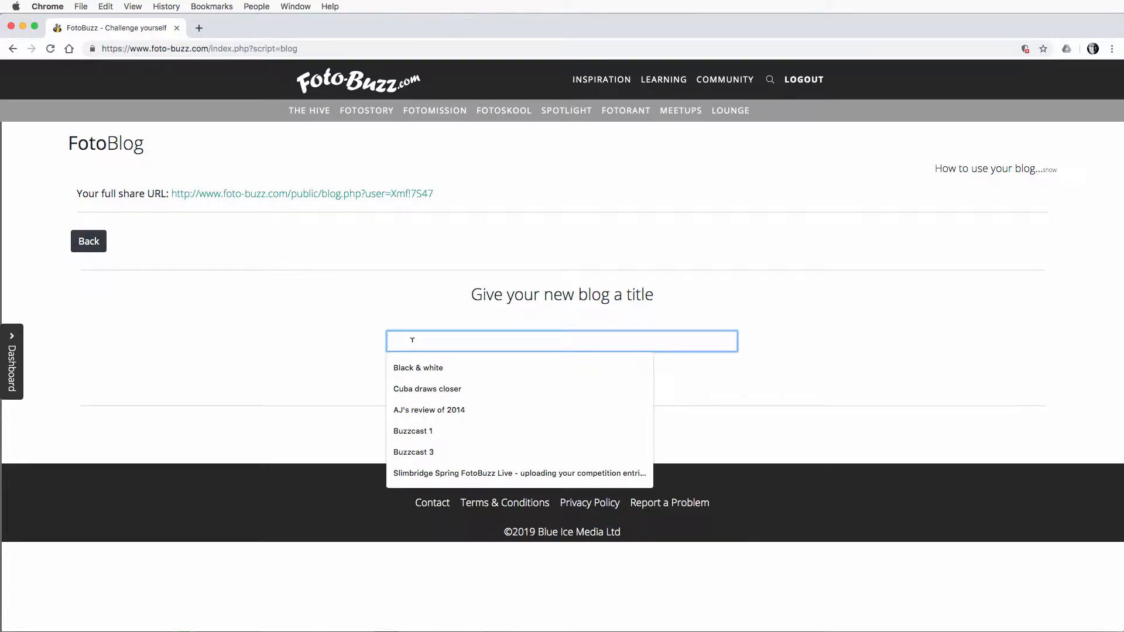
type("Nam")
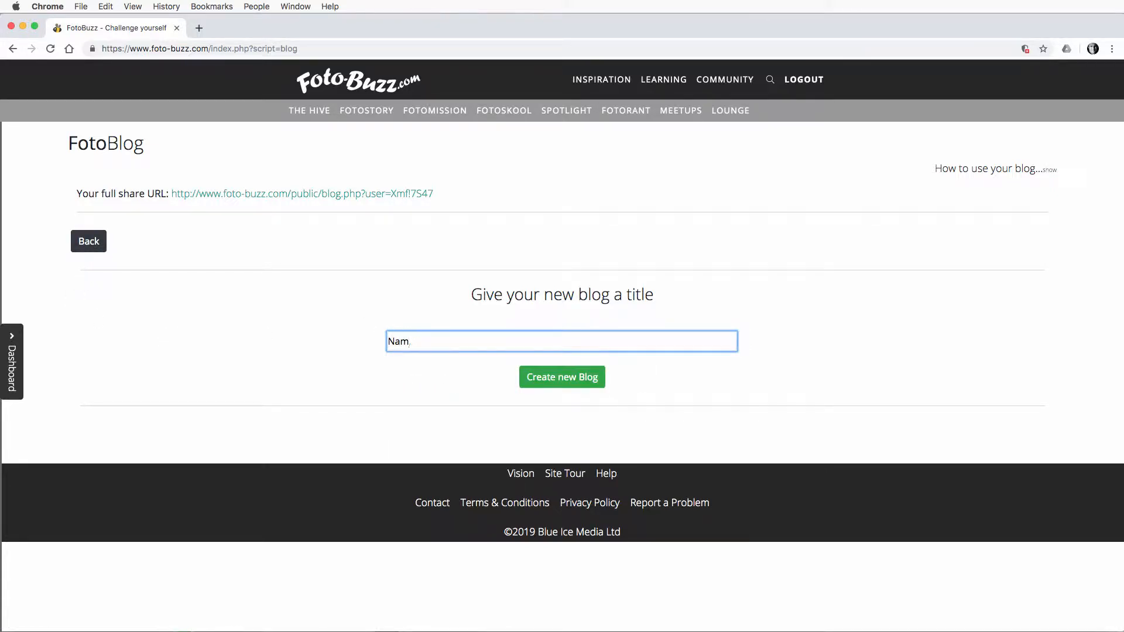
type("ibian Adventure")
left_click(577, 379)
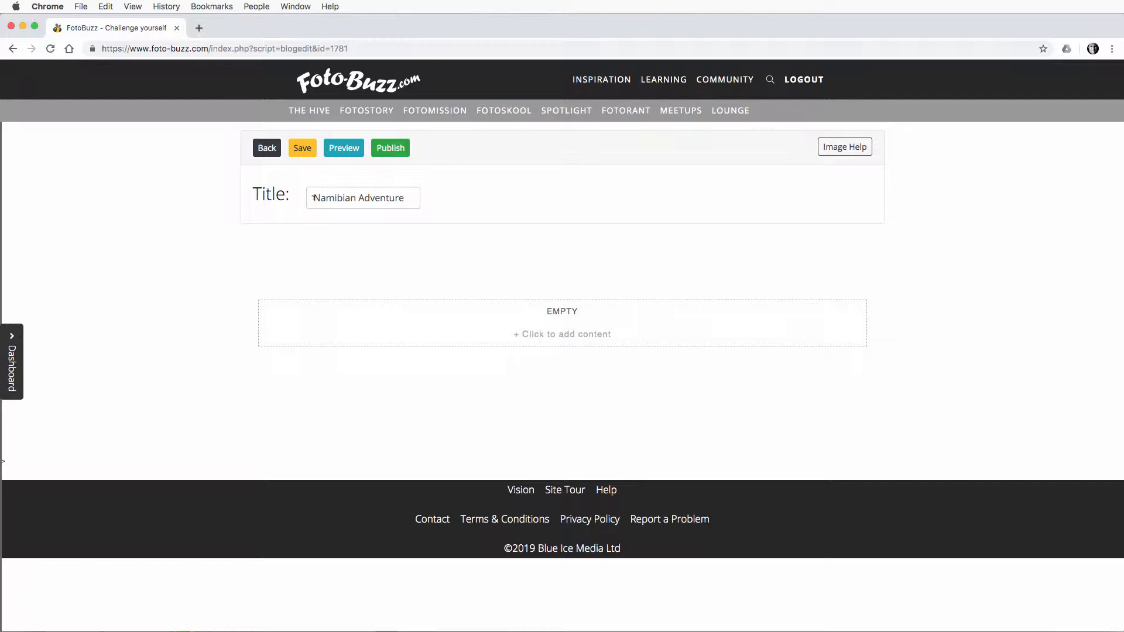
Step: Add a paragraph block to the empty content area of the blog post
mouse_move(697, 284)
mouse_move(605, 353)
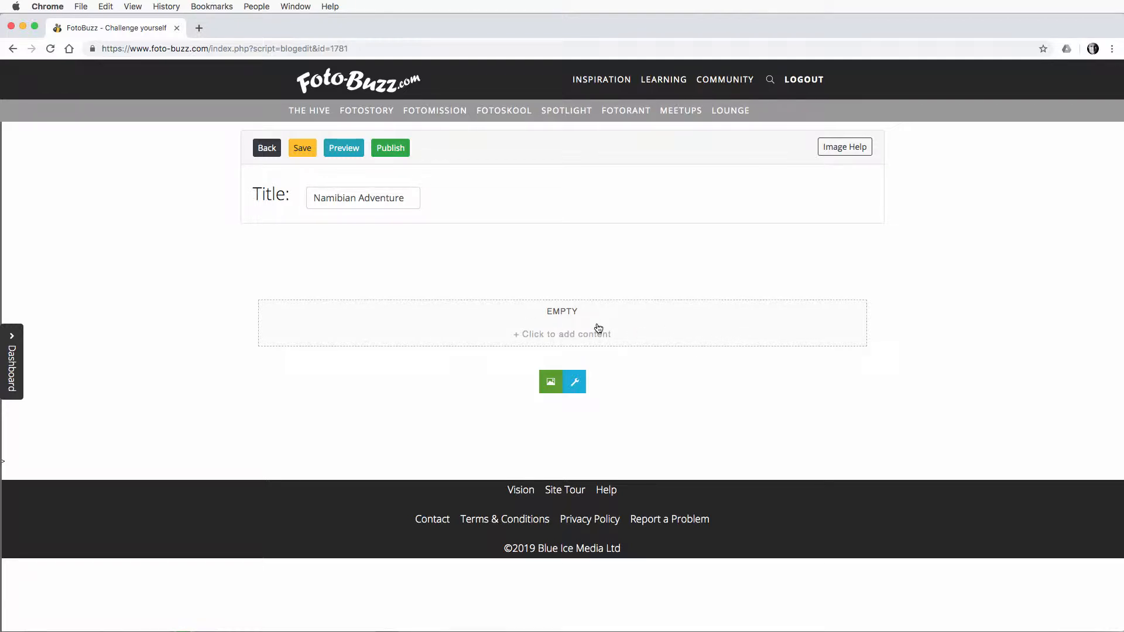
left_click(567, 332)
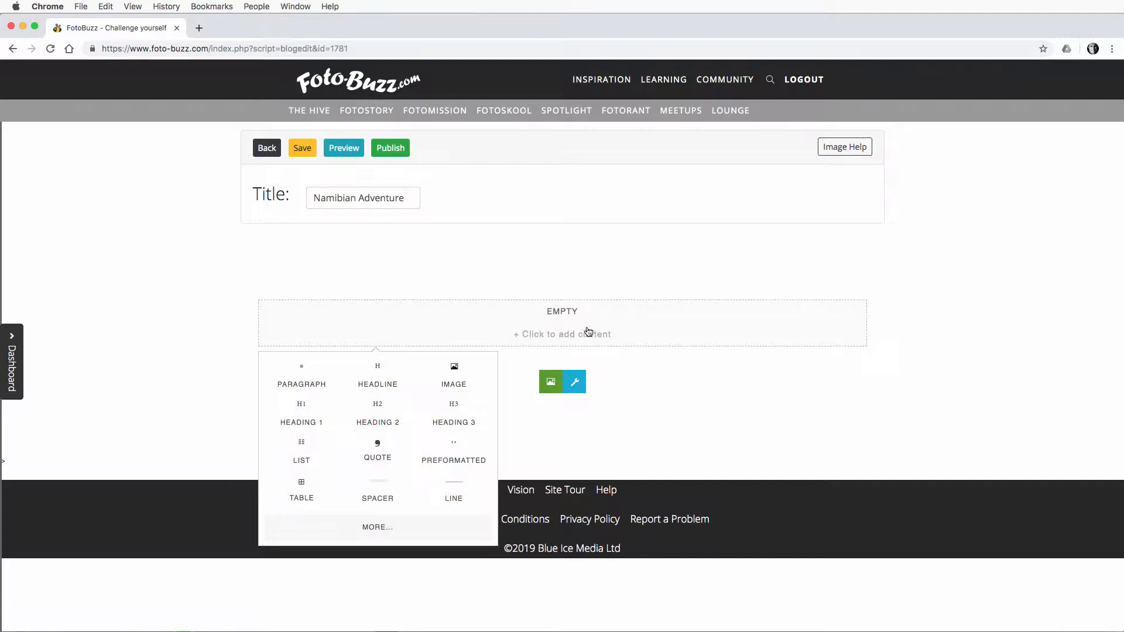
left_click(306, 384)
Step: Extend the paragraph by pasting two more copies of the Lorem Ipsum text at its end
left_click(823, 347)
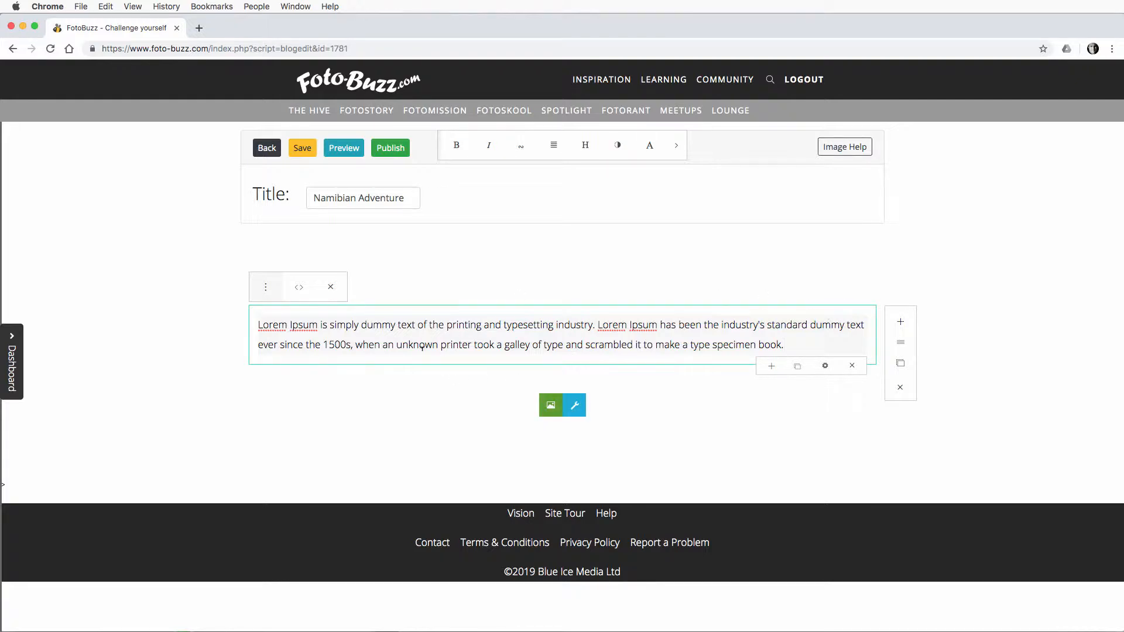
left_click(783, 345)
mouse_move(797, 342)
left_mouse_down()
mouse_move(311, 345)
mouse_move(259, 323)
mouse_move(817, 340)
left_mouse_up()
key("super+c")
left_click(818, 345)
key("super+v")
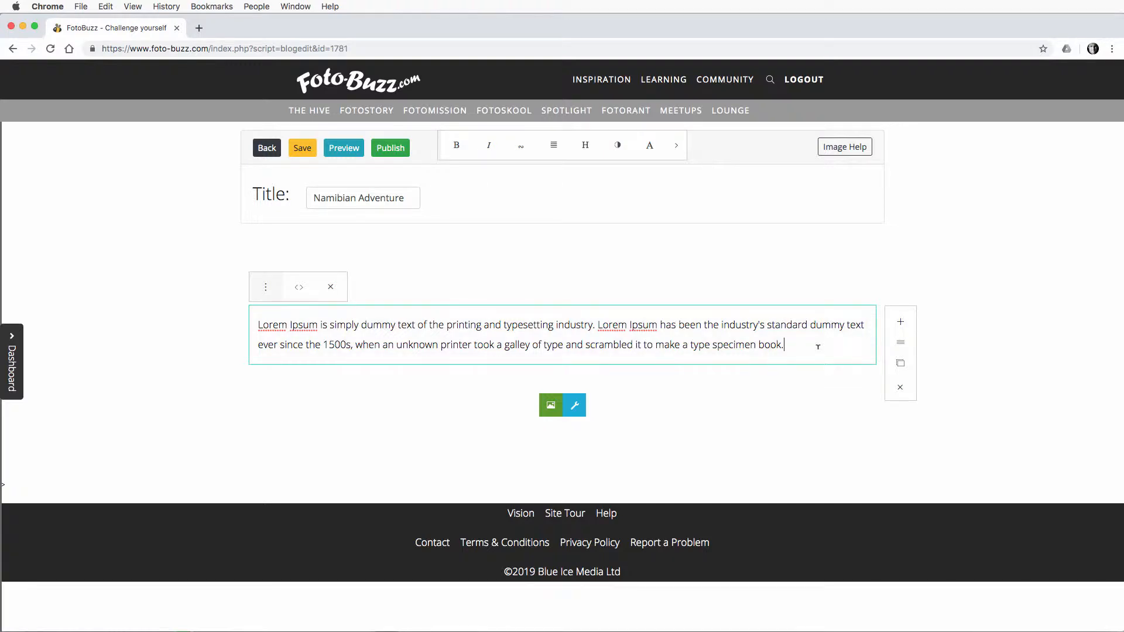
key("super+v")
left_click(782, 347)
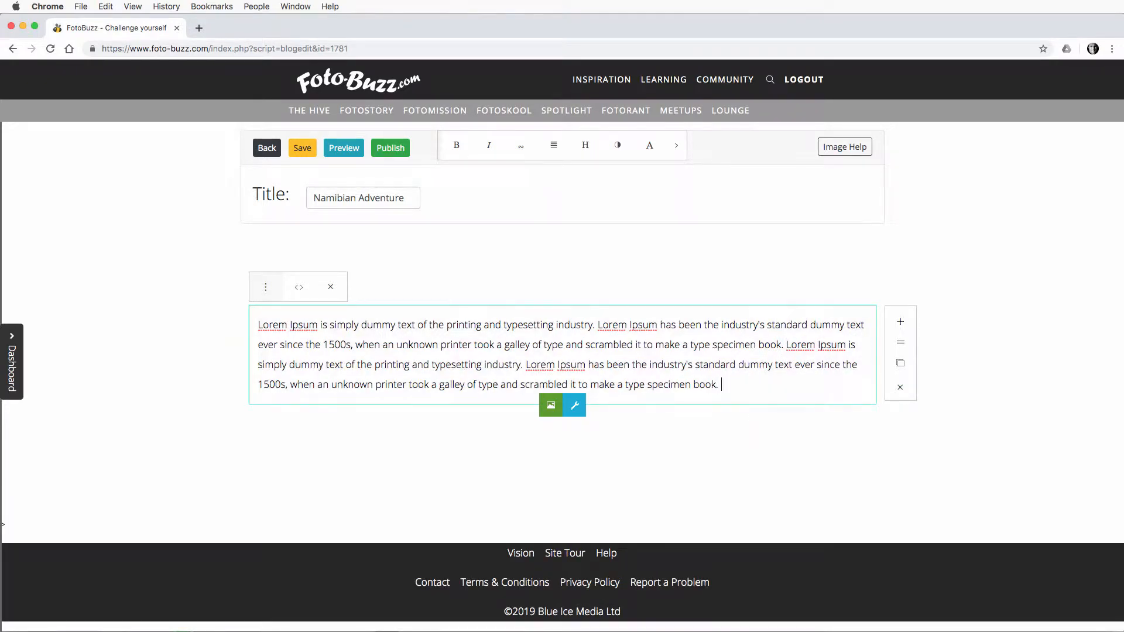
key("super+v")
left_click(718, 384)
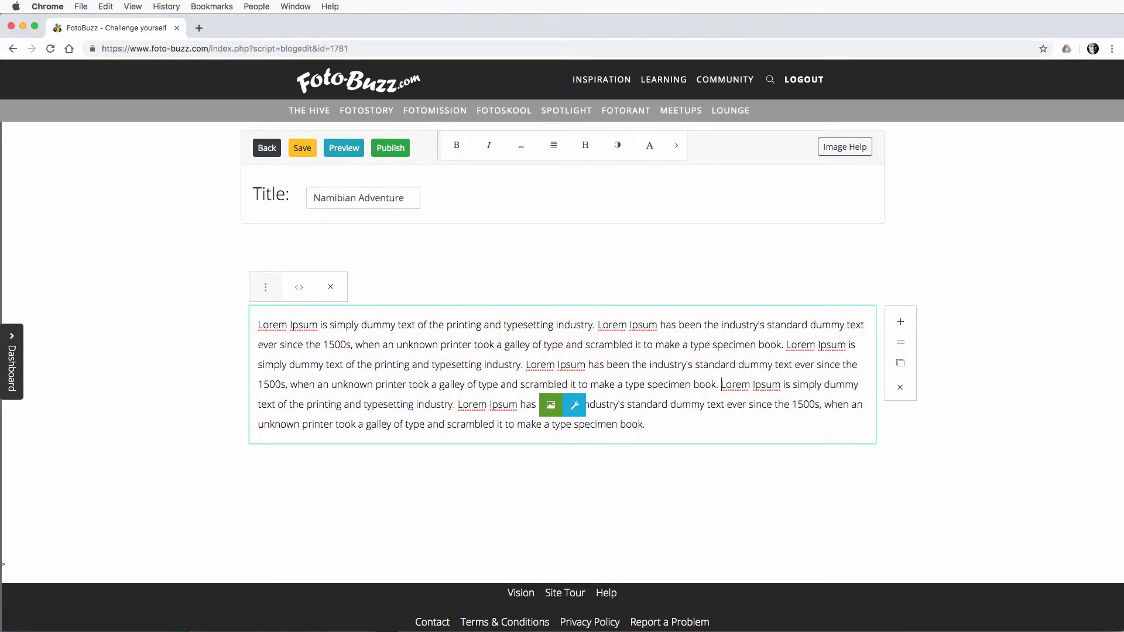
left_click(697, 423)
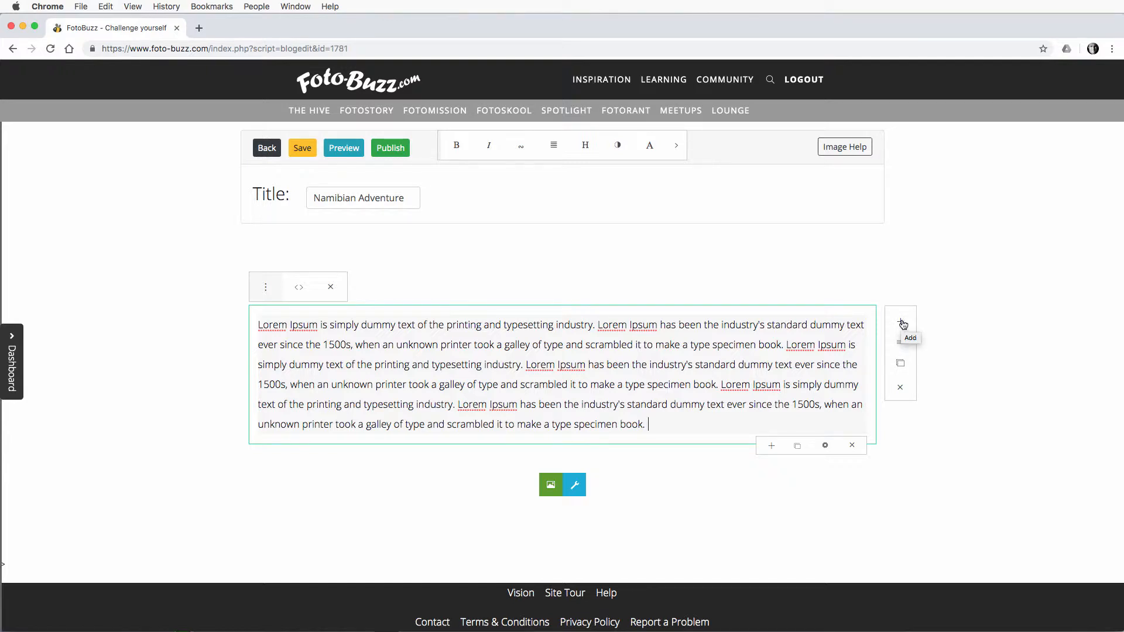
Step: Add an image block below the Lorem Ipsum paragraph and select its placeholder picture
left_click(902, 325)
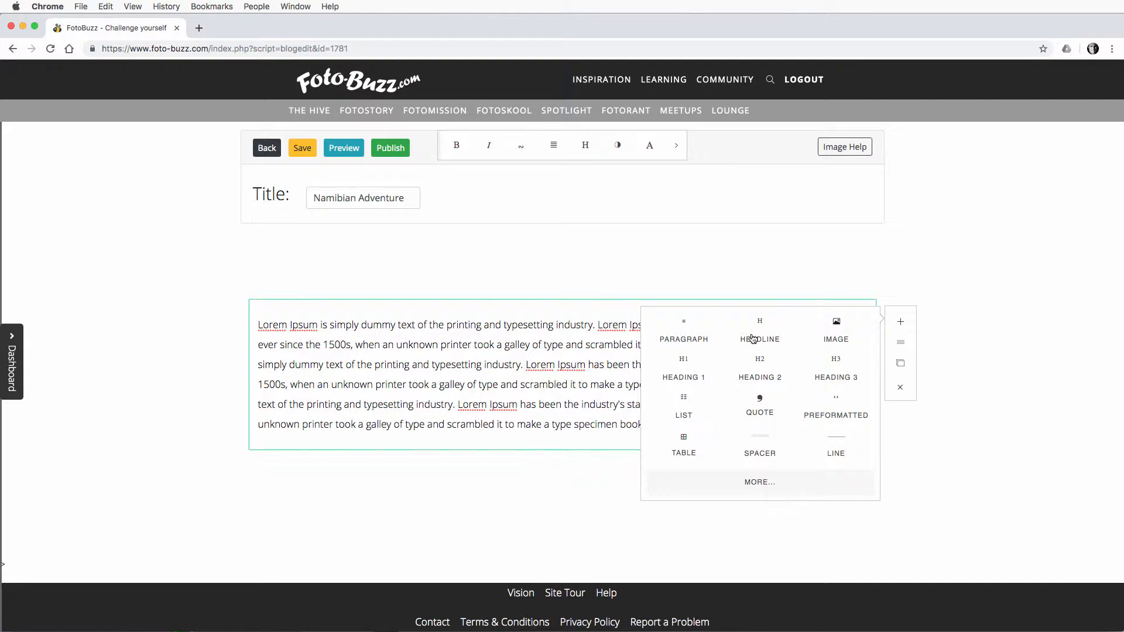
left_click(836, 325)
scroll(836, 321, "down", 4)
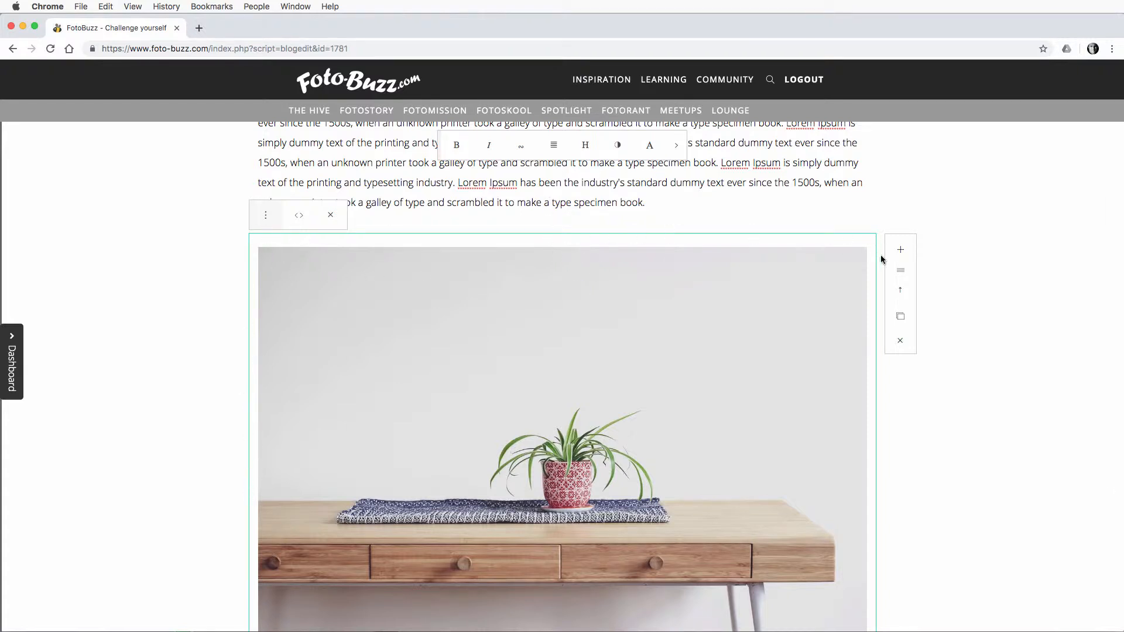
left_click(777, 185)
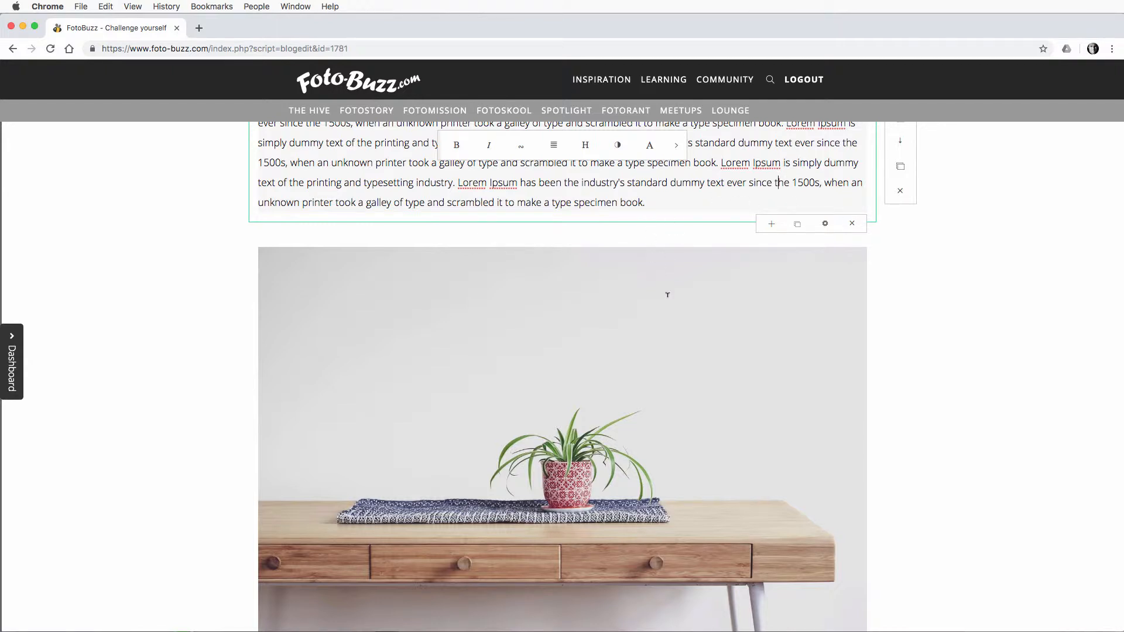
left_click(677, 301)
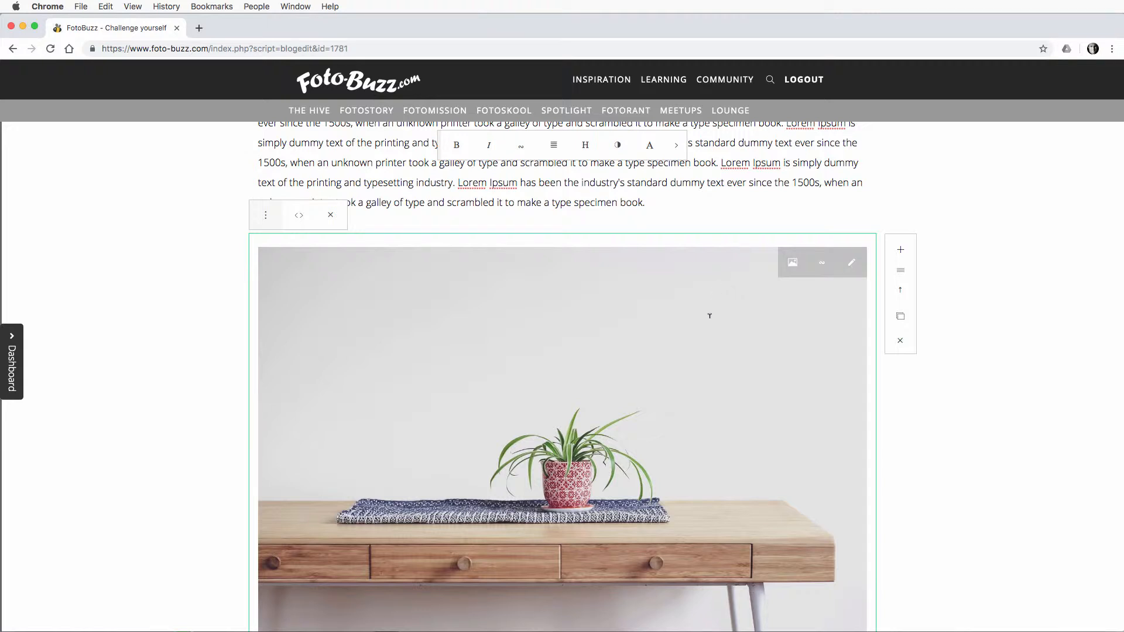
Step: Examine the image sizing help for landscape and portrait widths alongside the placeholder picture, and hide the help
scroll(710, 316, "down", 3)
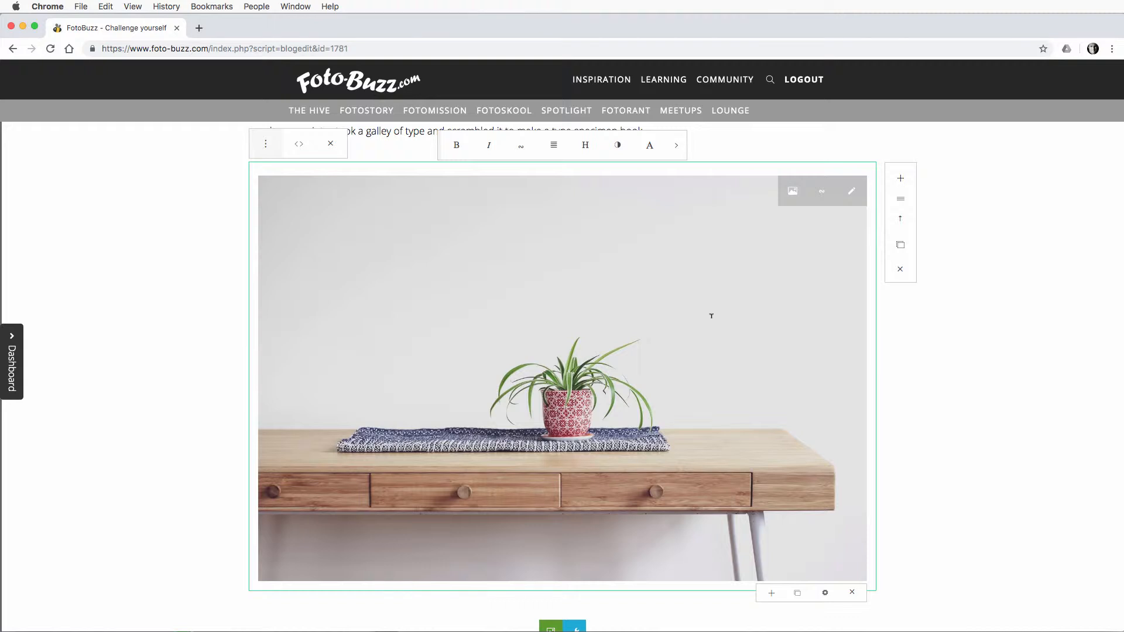
scroll(714, 317, "up", 5)
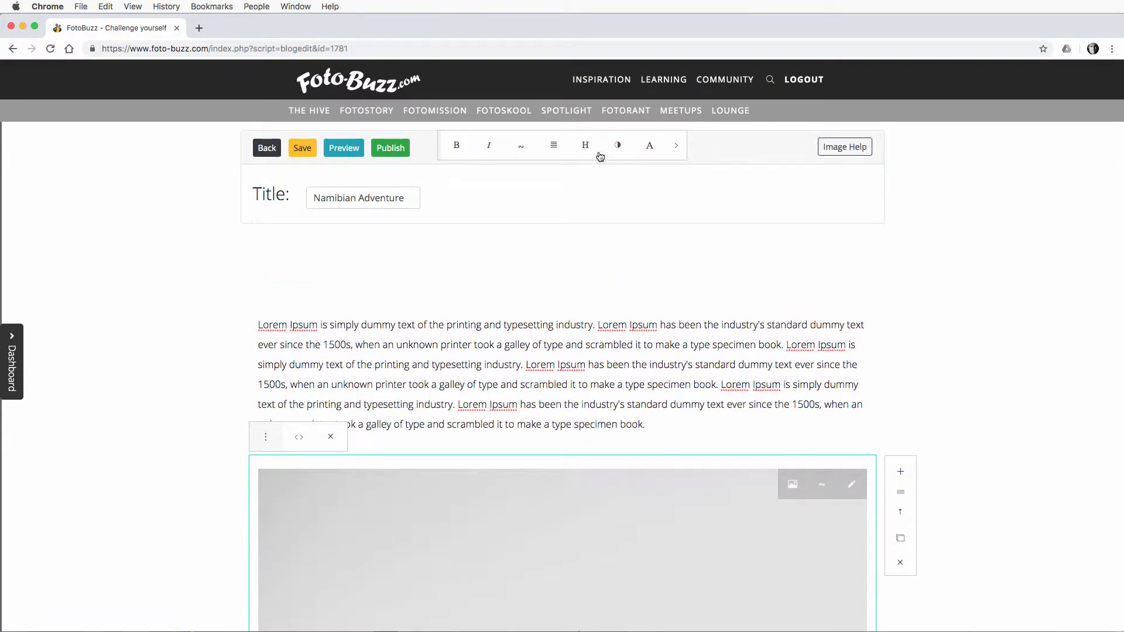
left_click(843, 148)
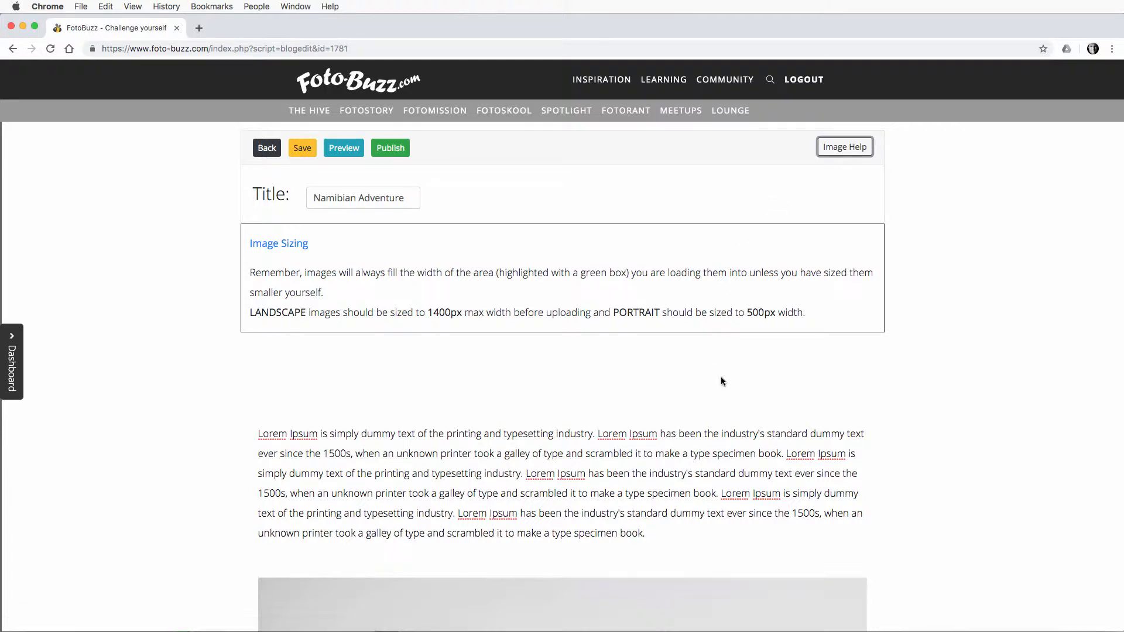
scroll(721, 376, "down", 7)
scroll(720, 375, "up", 1)
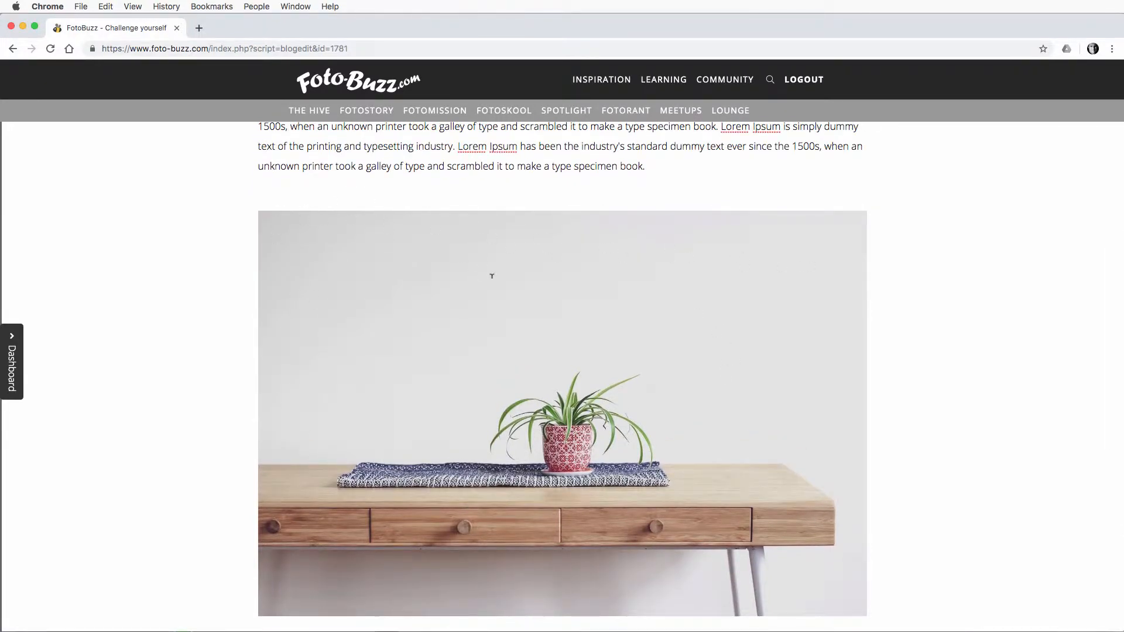
scroll(492, 276, "down", 1)
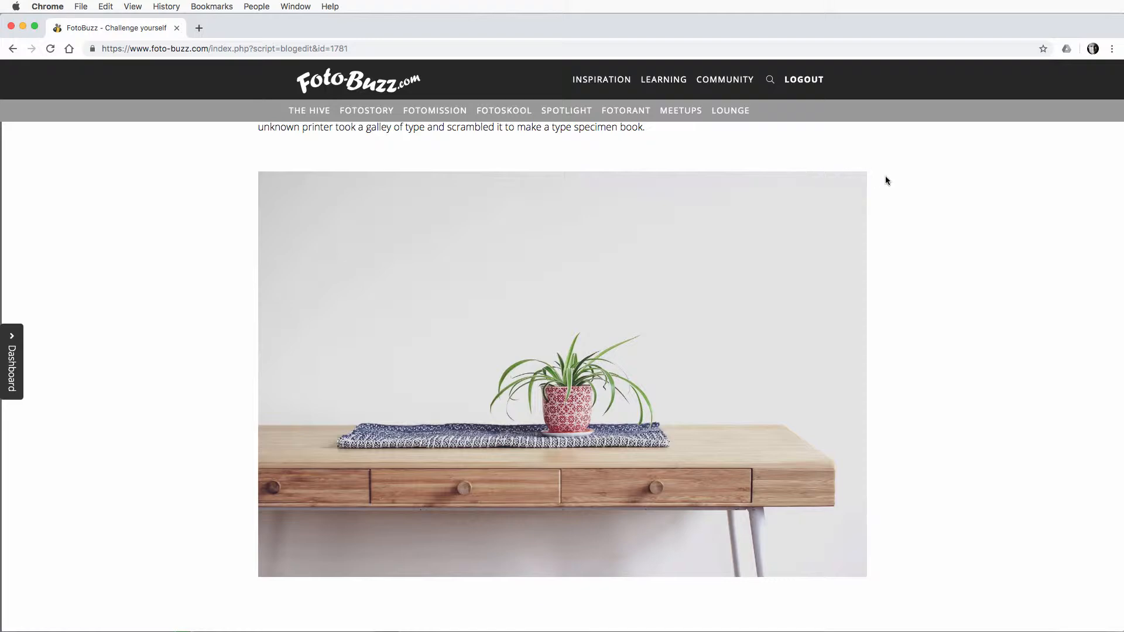
scroll(805, 193, "up", 1)
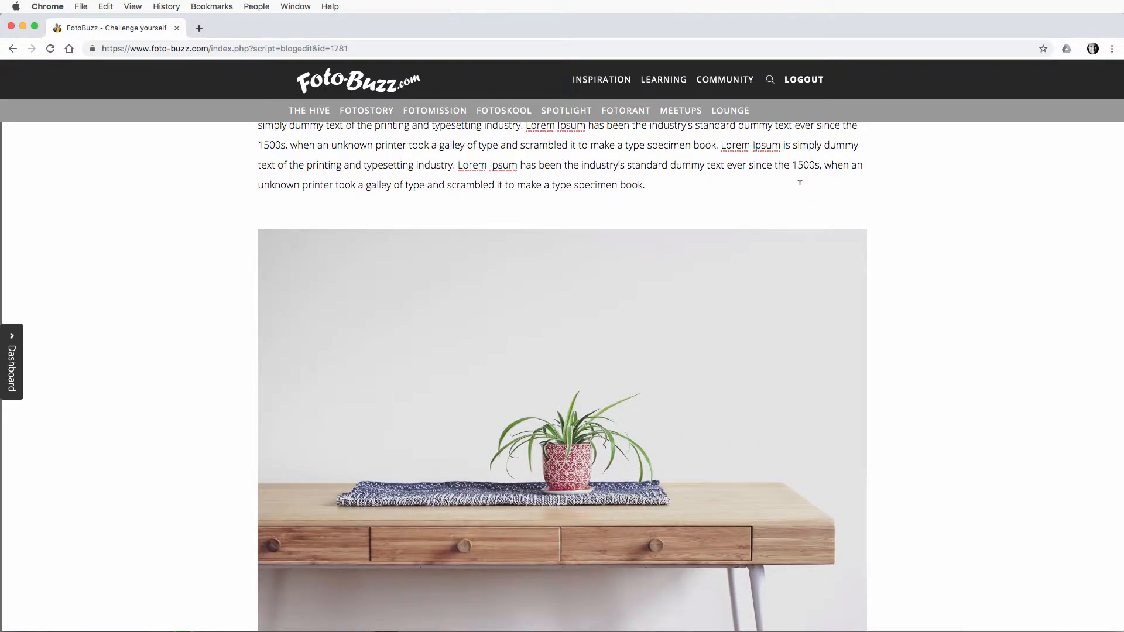
scroll(786, 279, "down", 5)
scroll(786, 279, "up", 10)
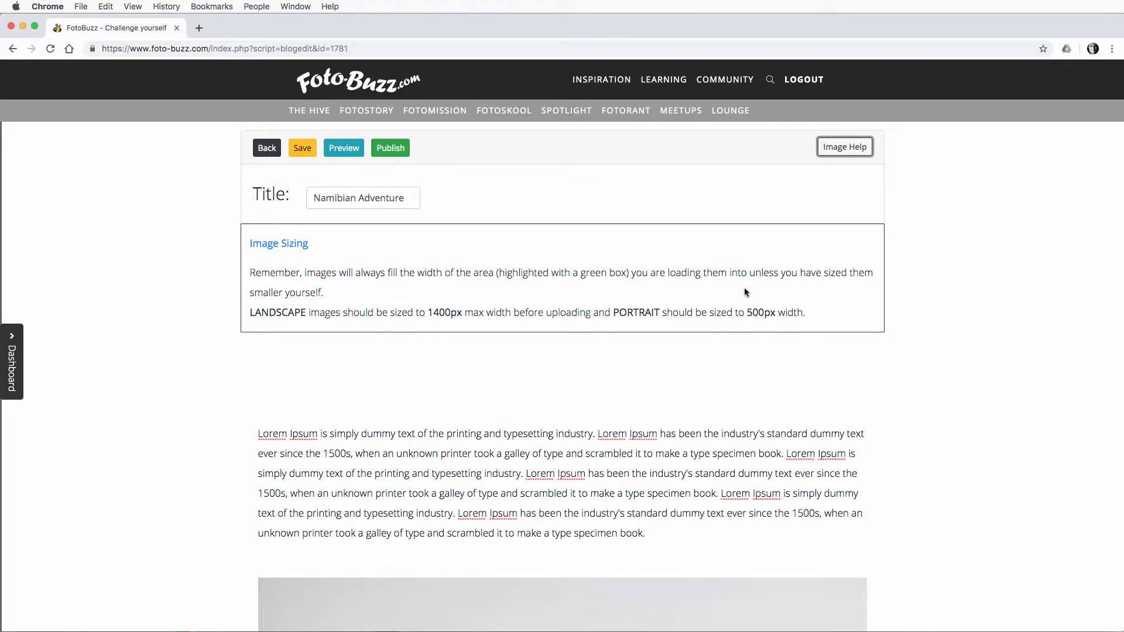
scroll(739, 326, "down", 5)
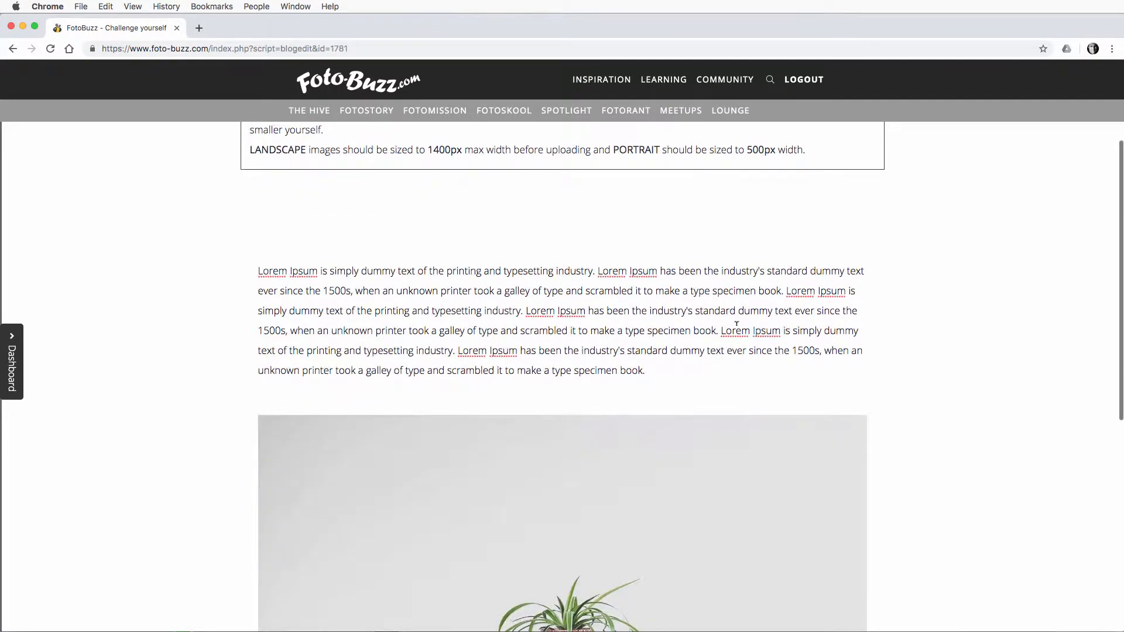
scroll(504, 449, "down", 2)
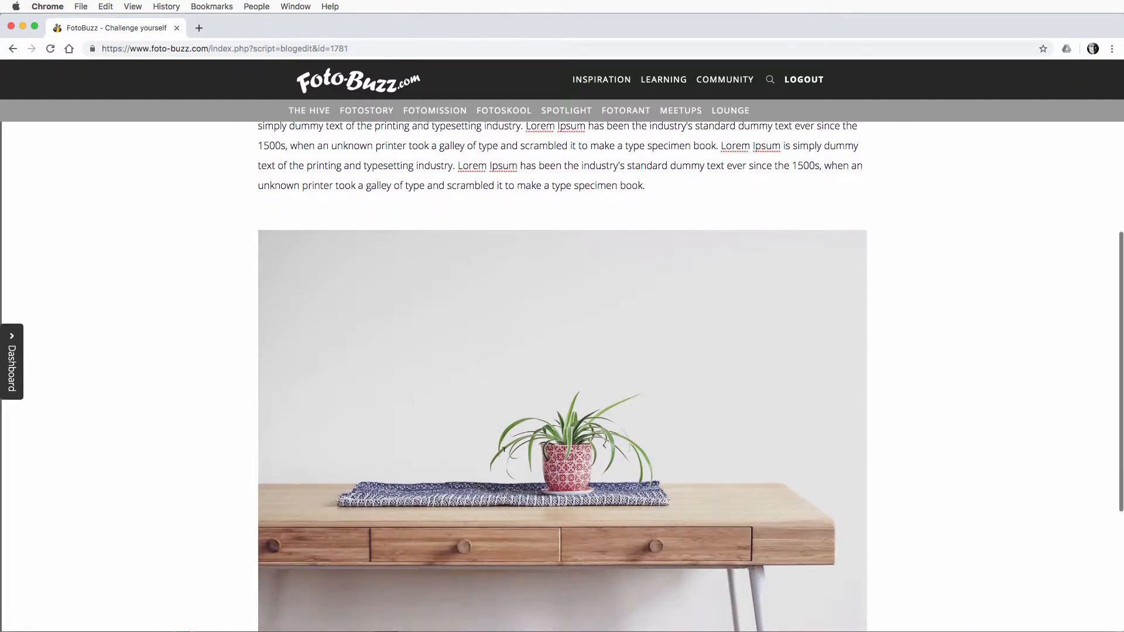
scroll(463, 321, "up", 7)
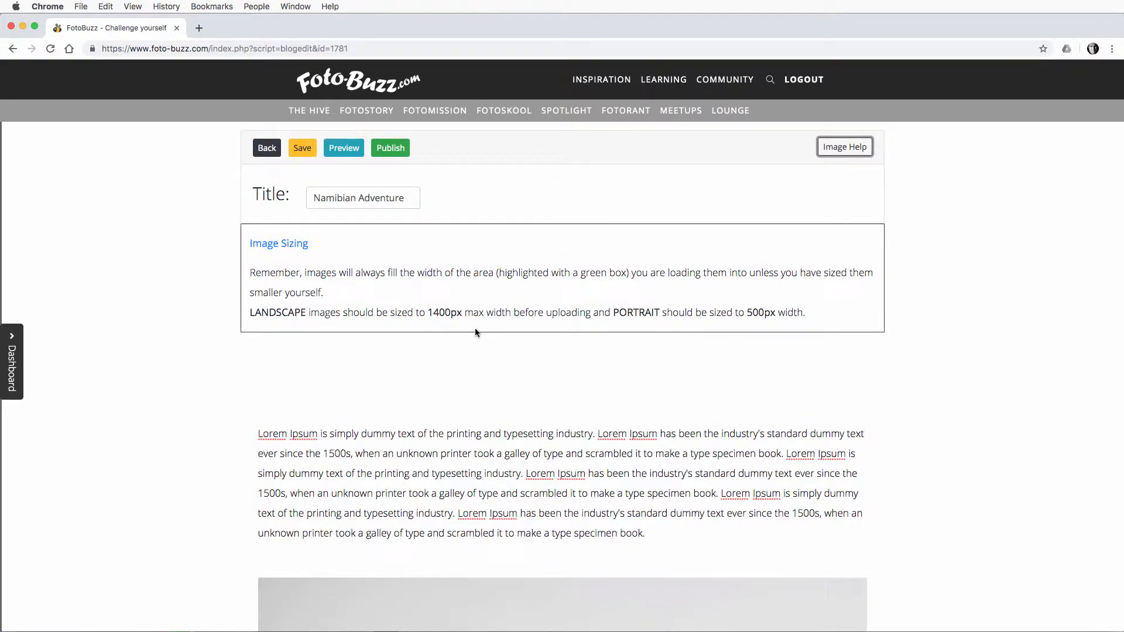
scroll(498, 364, "down", 4)
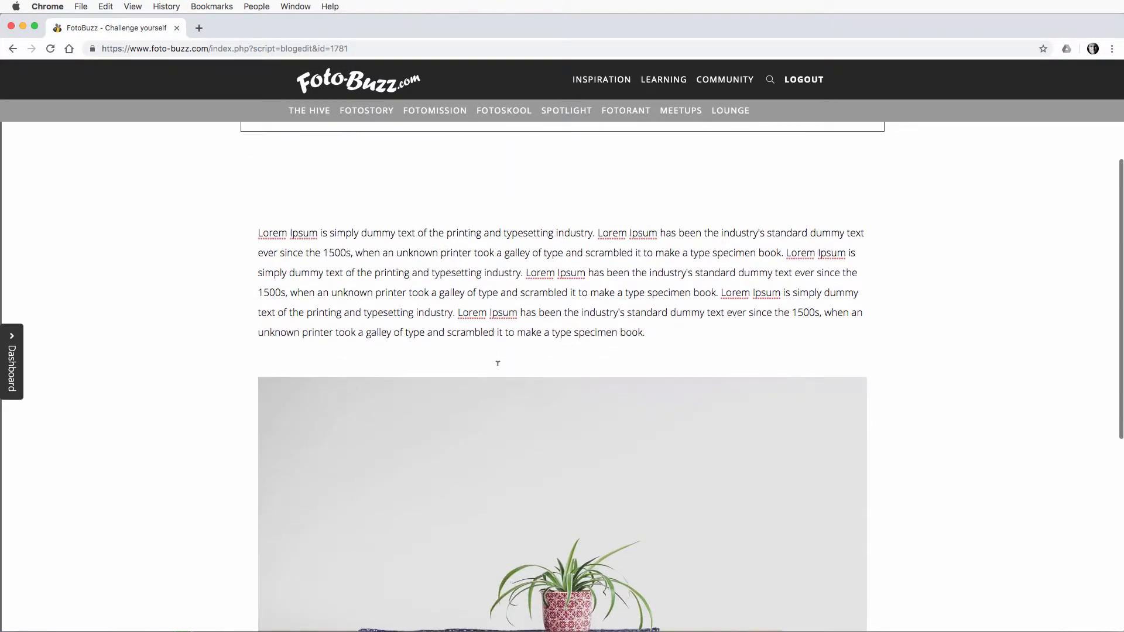
scroll(497, 364, "up", 3)
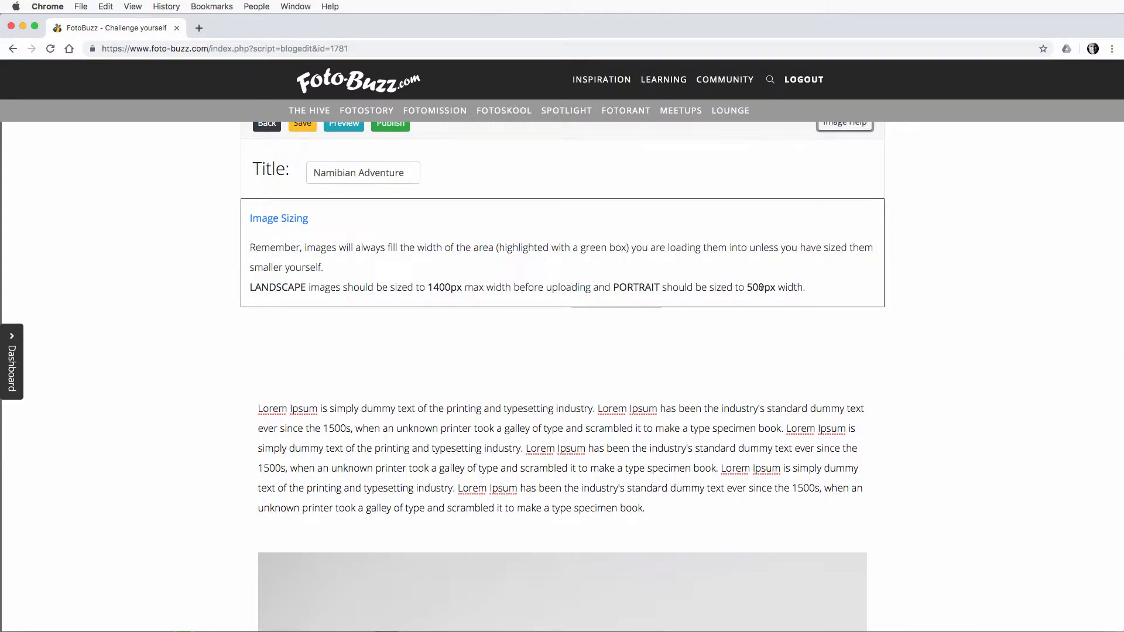
scroll(766, 244, "down", 1)
scroll(768, 245, "down", 1)
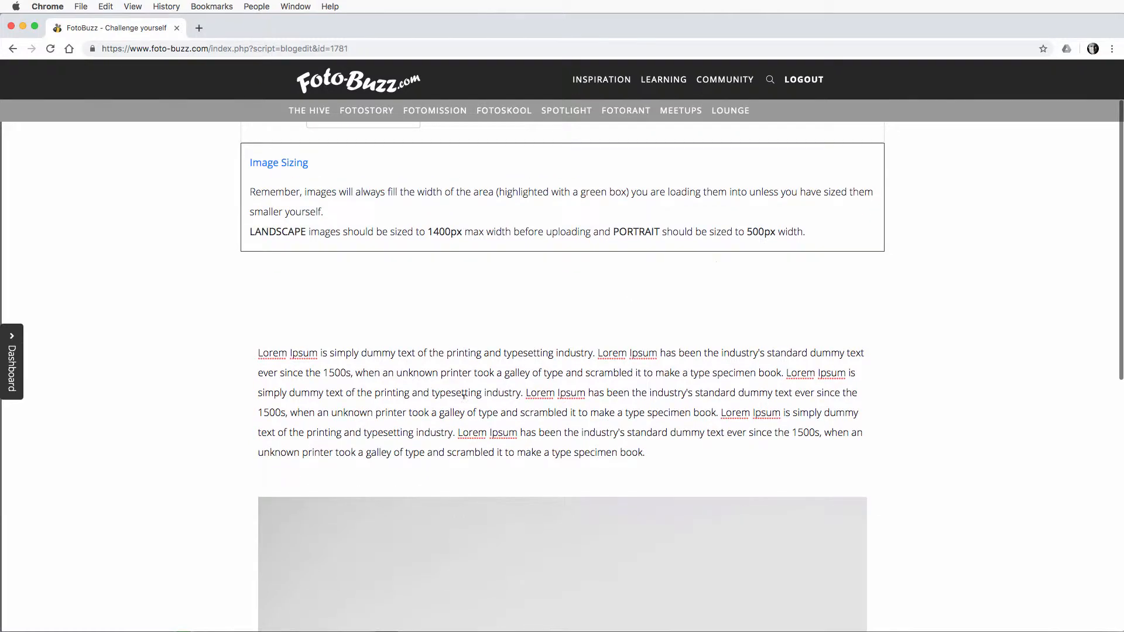
scroll(628, 512, "down", 2)
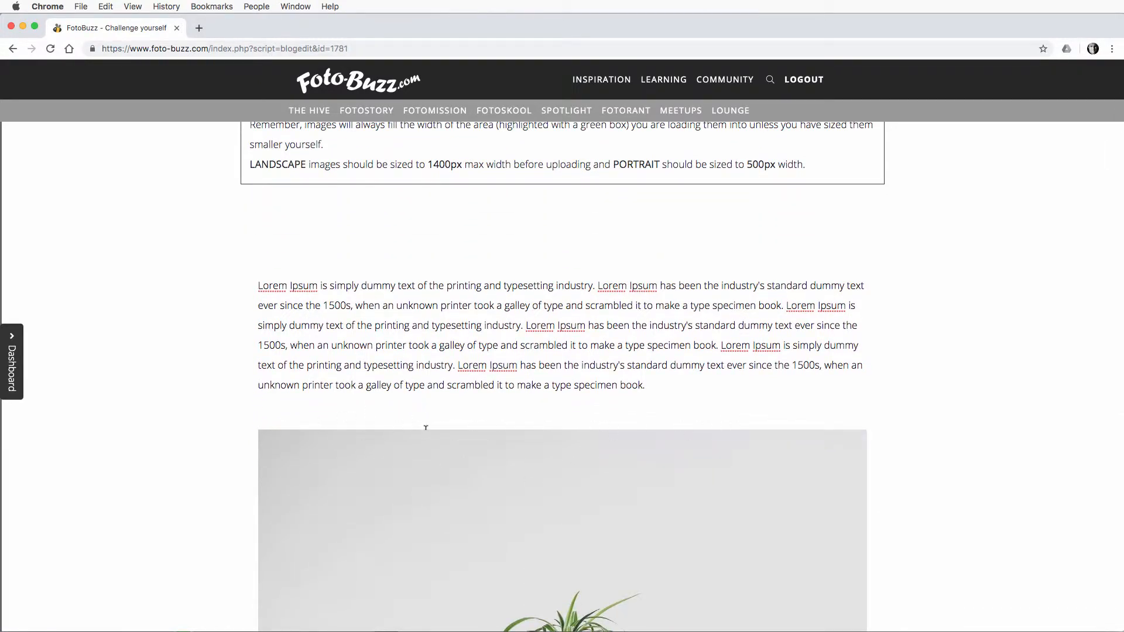
scroll(451, 445, "down", 3)
scroll(689, 374, "up", 2)
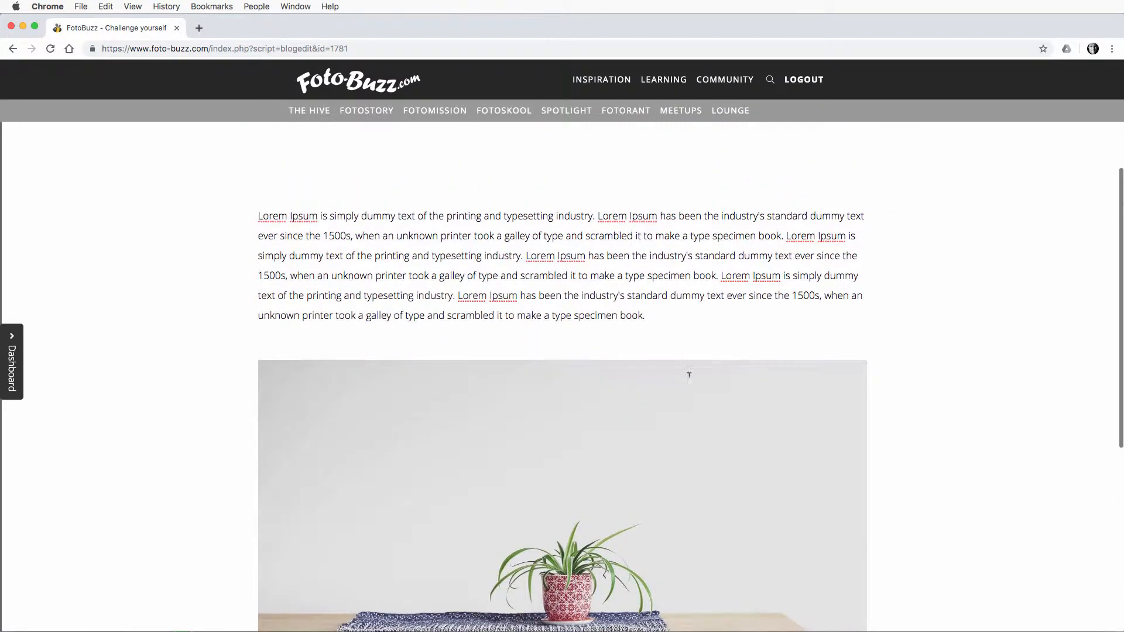
scroll(485, 373, "down", 2)
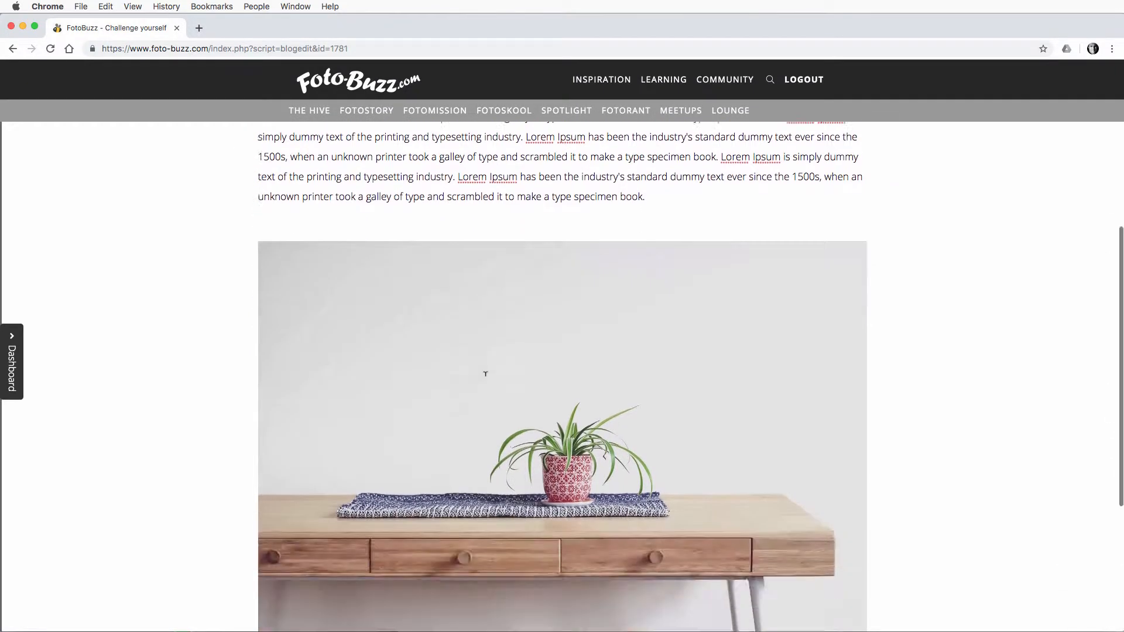
scroll(485, 373, "down", 2)
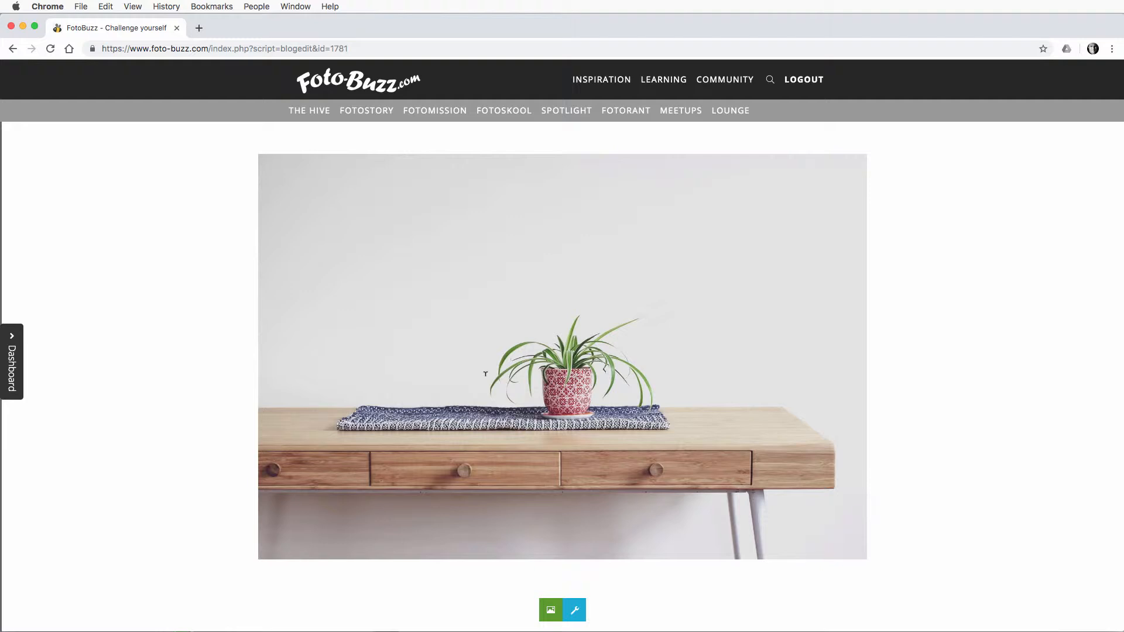
scroll(608, 334, "up", 10)
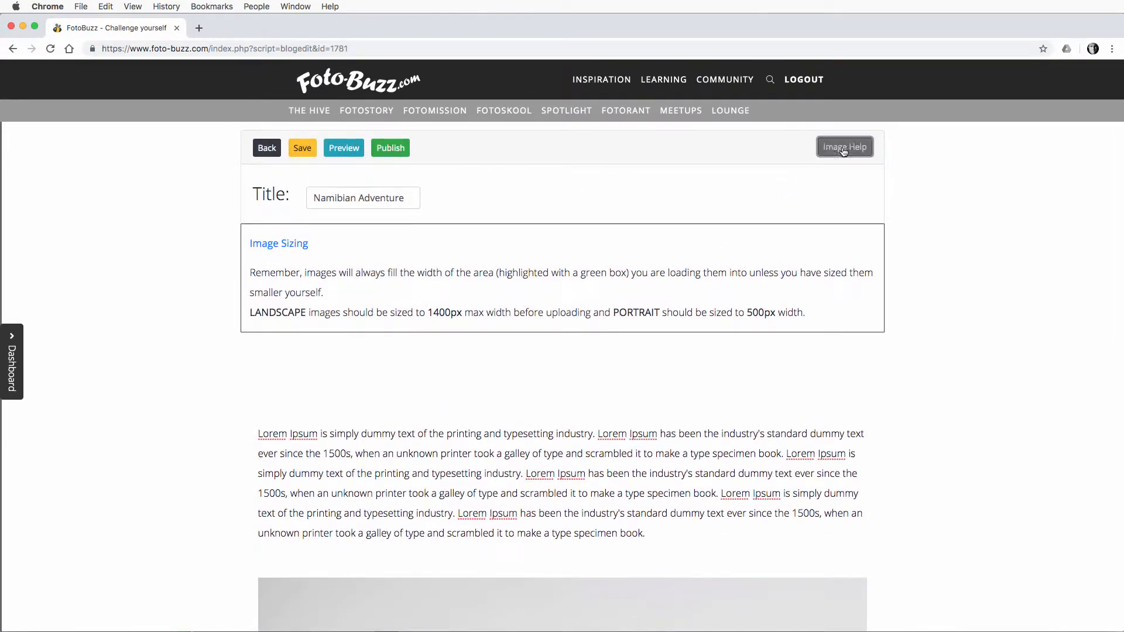
left_click(844, 151)
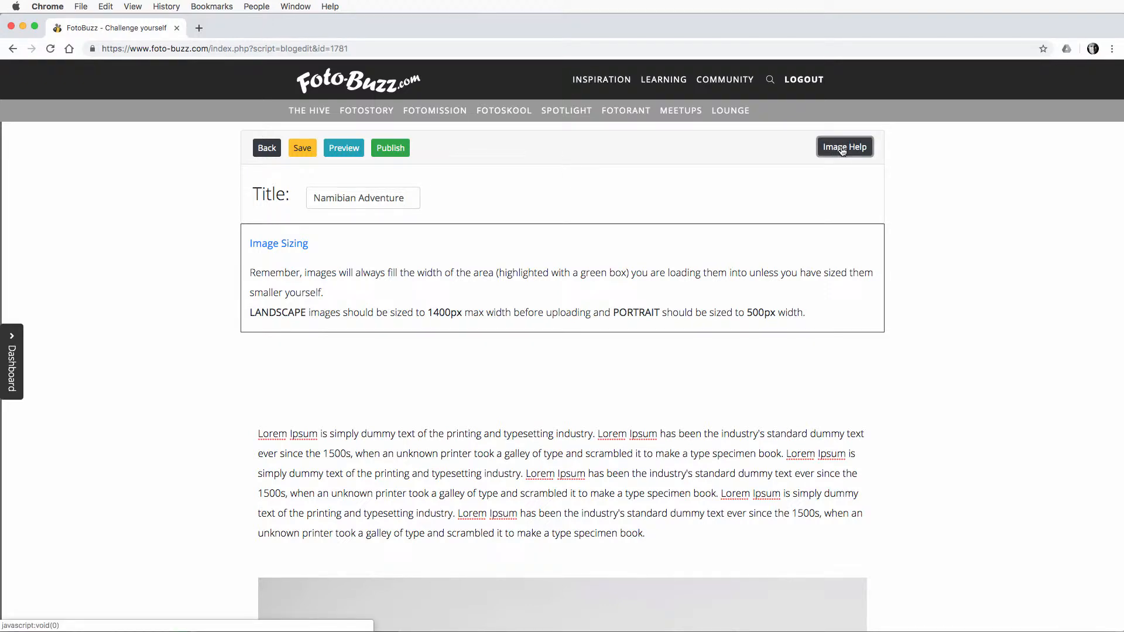
left_click(841, 150)
scroll(786, 371, "down", 5)
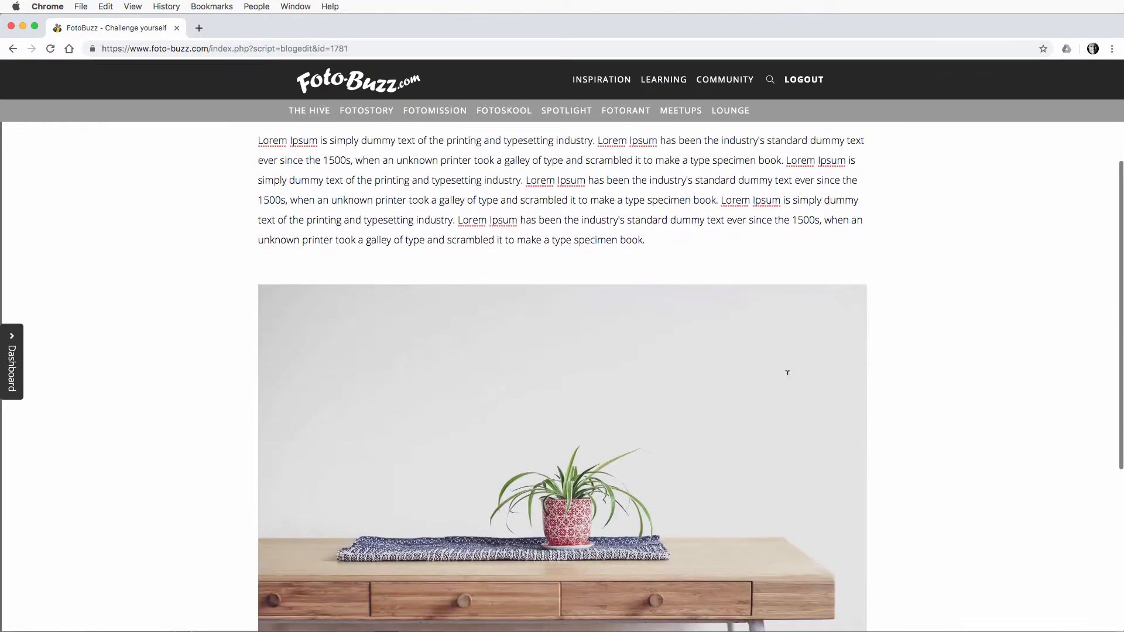
Step: Replace the placeholder picture in the image block with "Dune landscape at 1400.jpg" from the Blog video folder
left_click(723, 415)
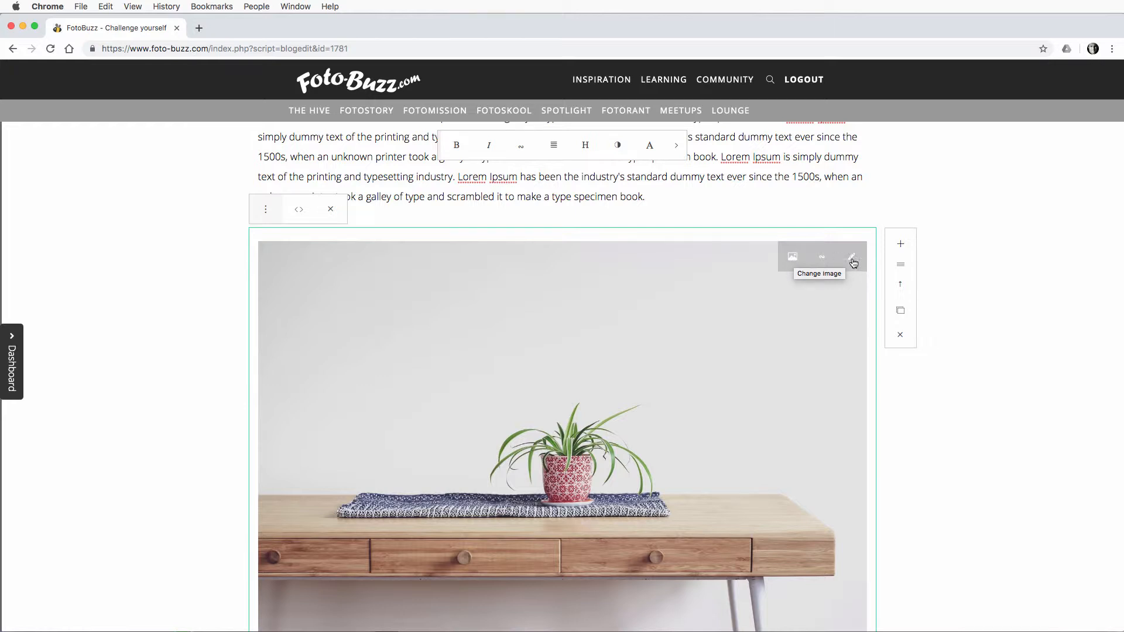
left_click(792, 258)
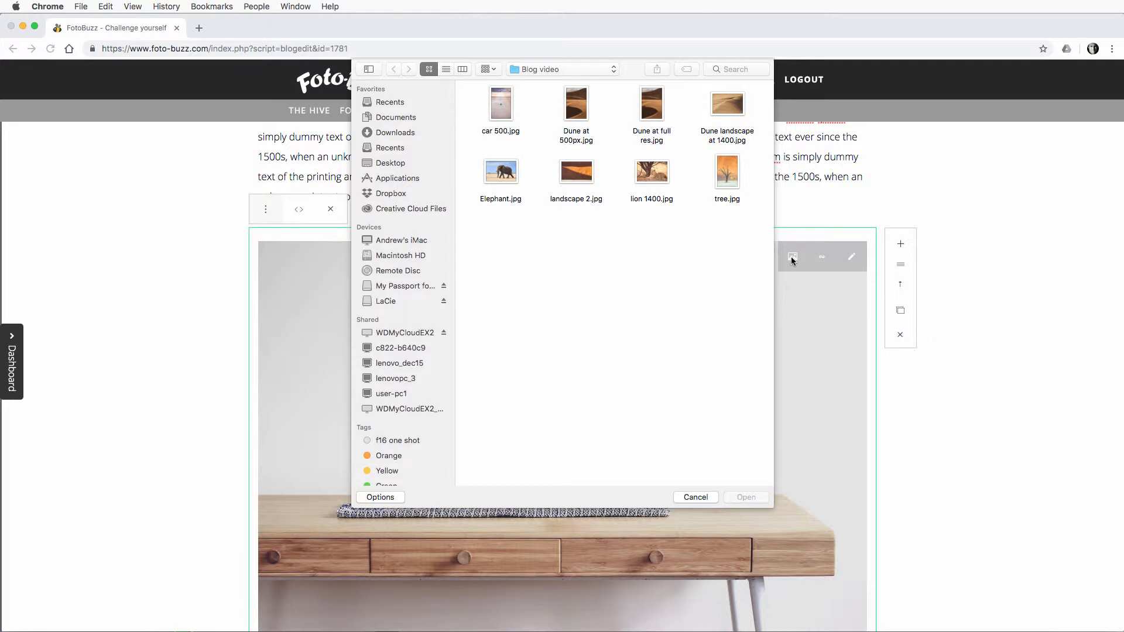
left_click(553, 69)
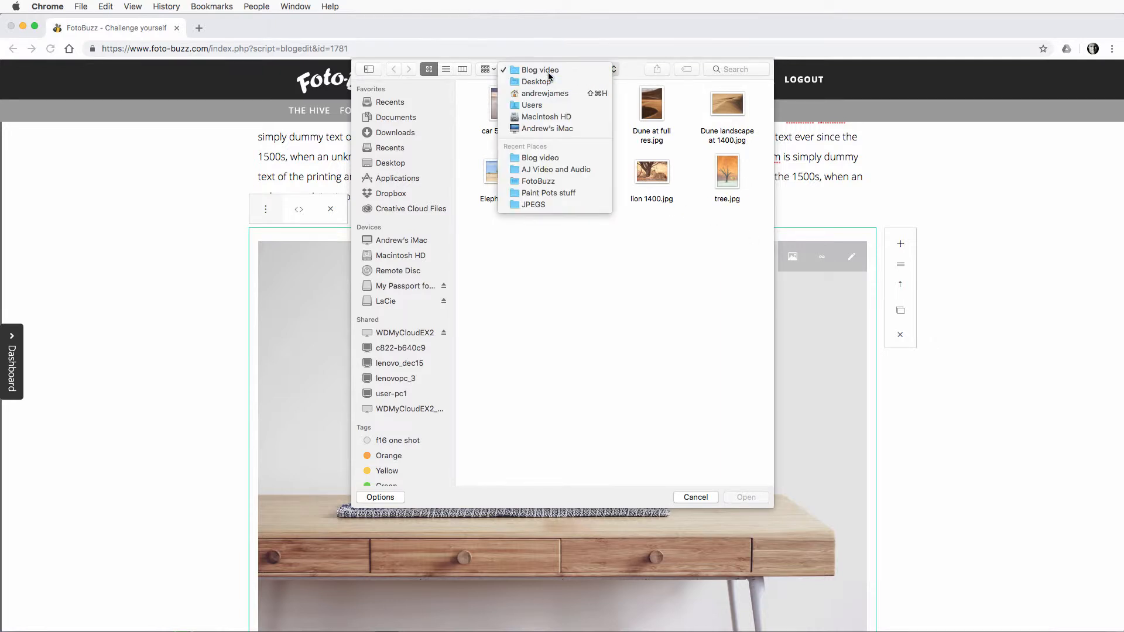
left_click(548, 71)
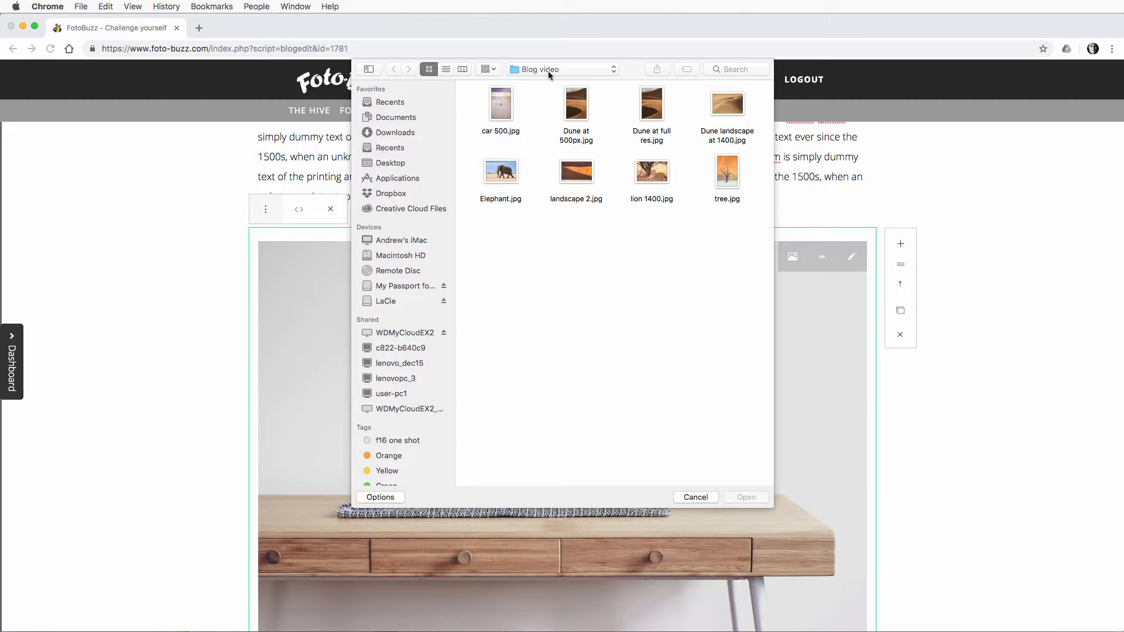
left_click(724, 108)
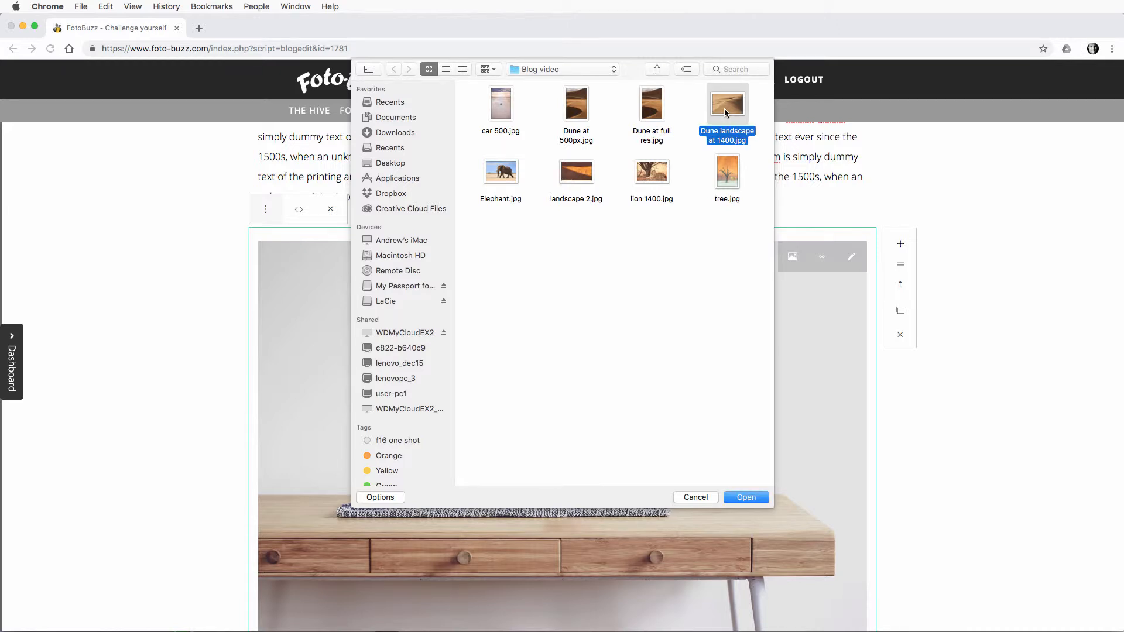
left_click(742, 495)
scroll(743, 490, "down", 2)
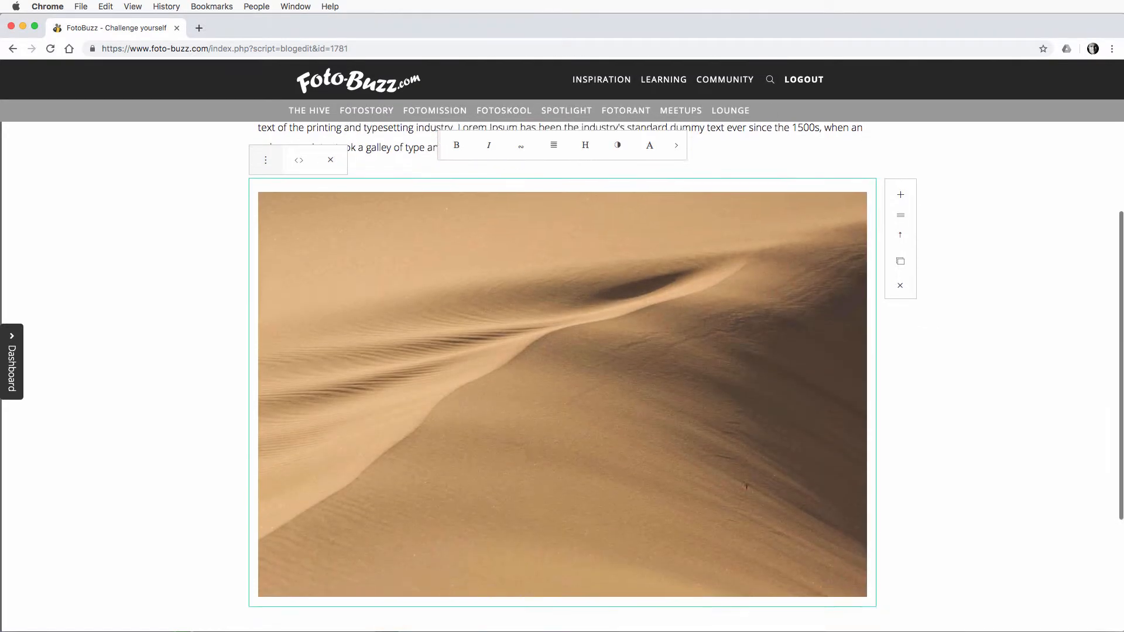
scroll(747, 487, "up", 5)
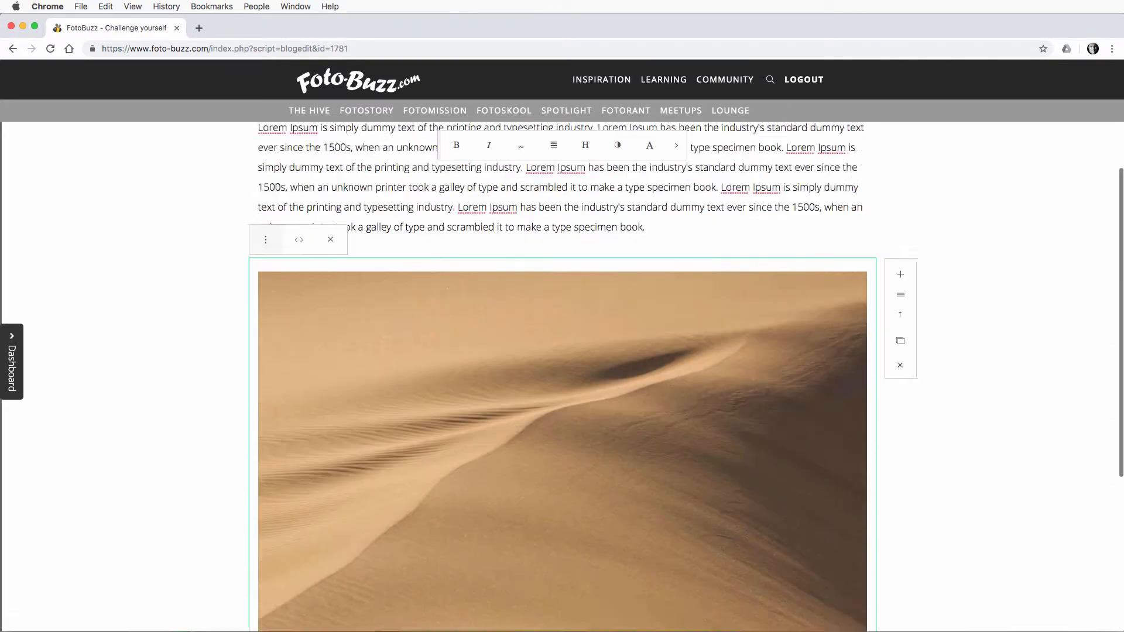
scroll(737, 491, "down", 1)
scroll(736, 494, "down", 6)
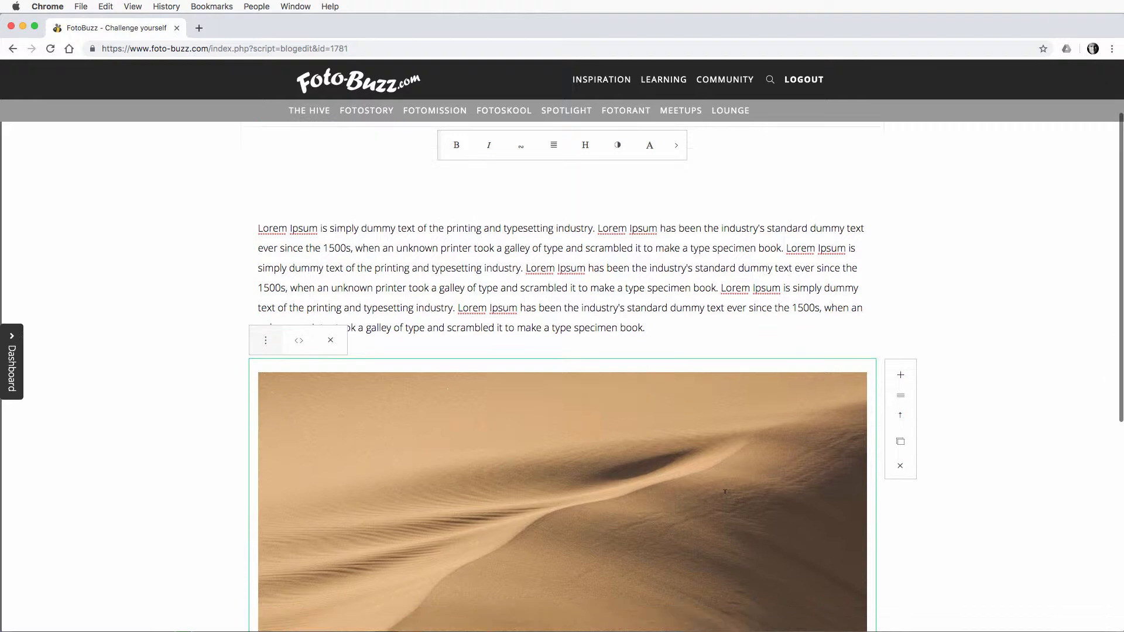
Step: Add a new paragraph block directly below the dune landscape image
scroll(725, 491, "up", 1)
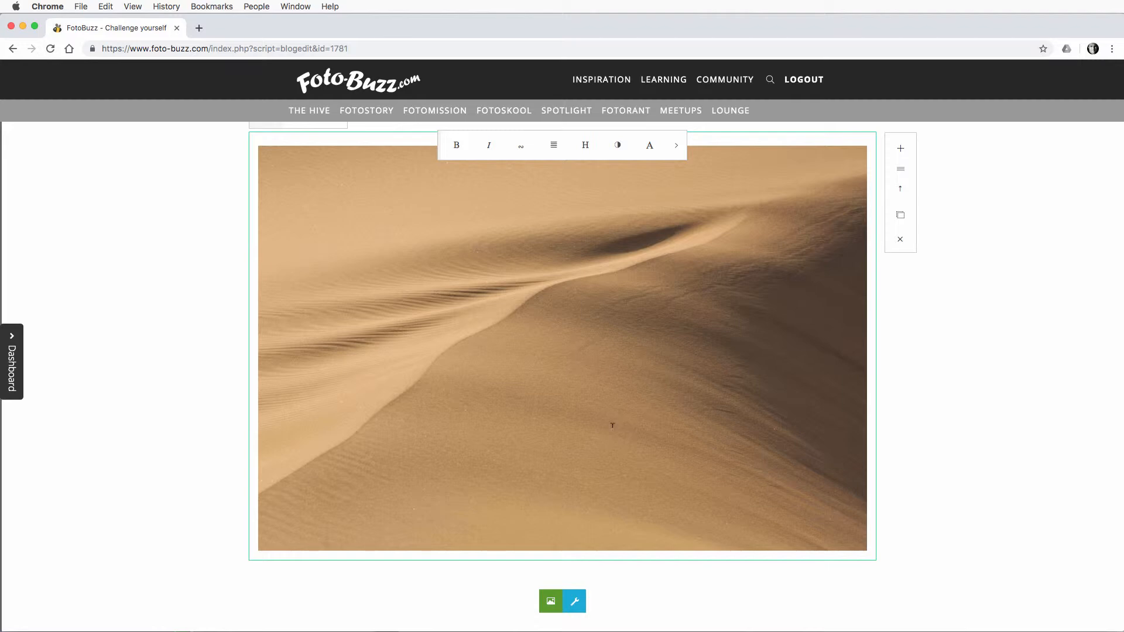
left_click(902, 151)
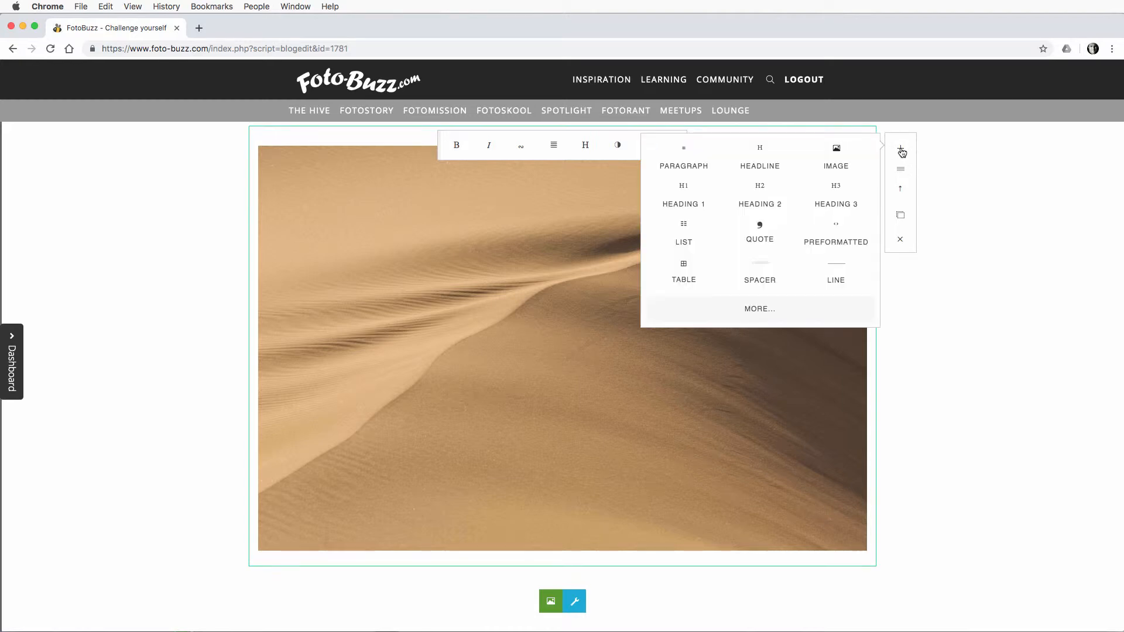
left_click(683, 155)
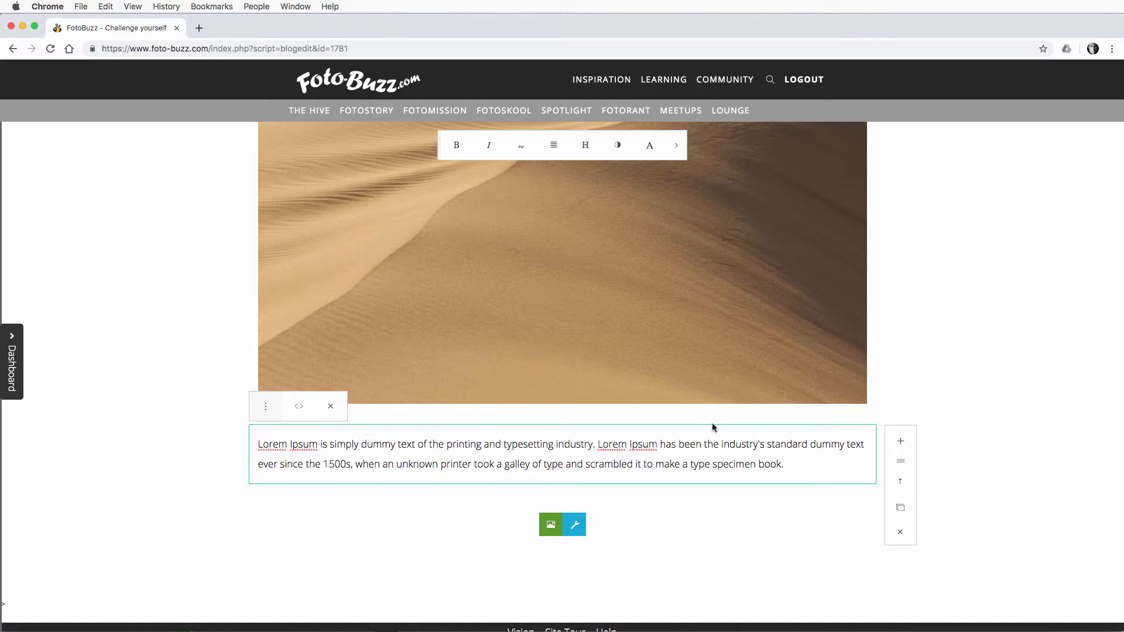
Step: Make the opening words "Lorem Ipsum is" of the first paragraph bold
scroll(713, 427, "up", 10)
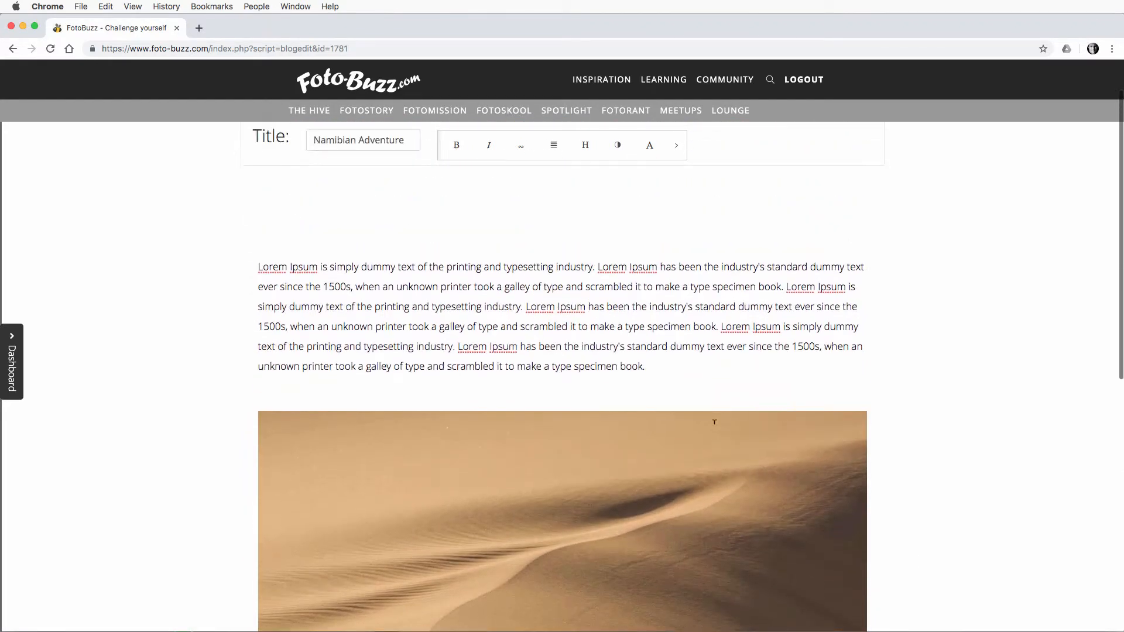
left_click(441, 249)
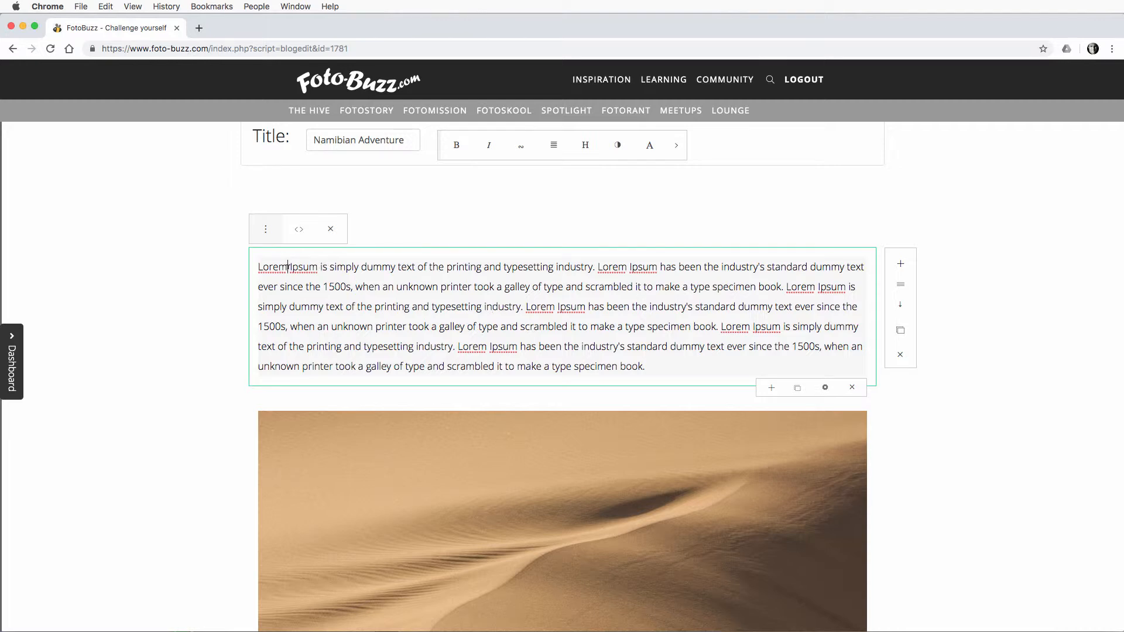
left_click_drag(258, 266, 320, 266)
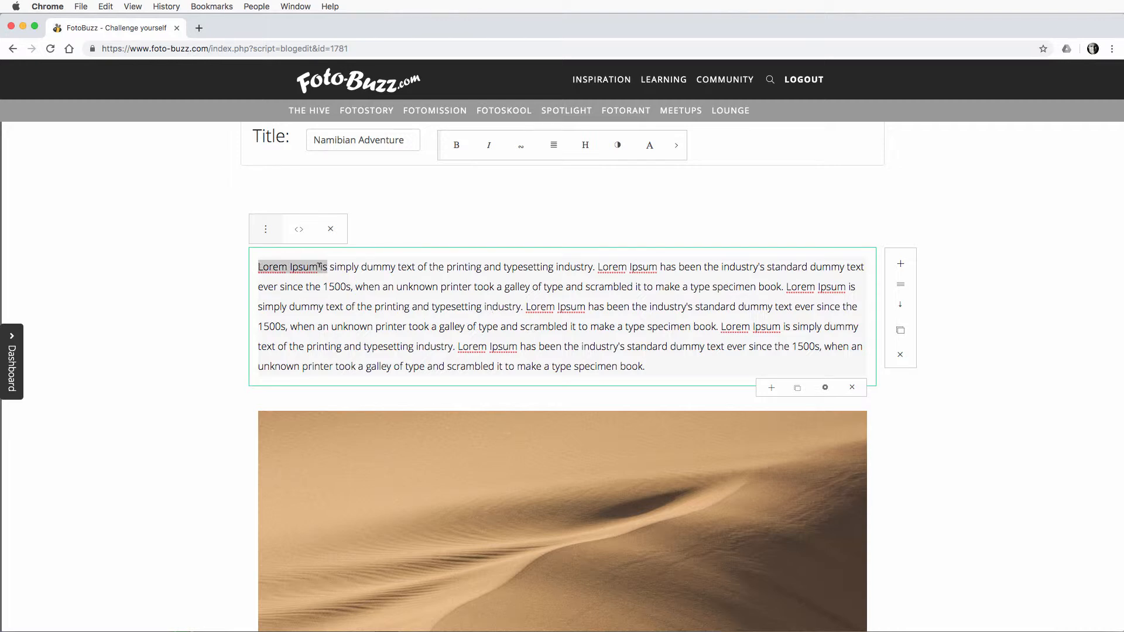
left_click(456, 145)
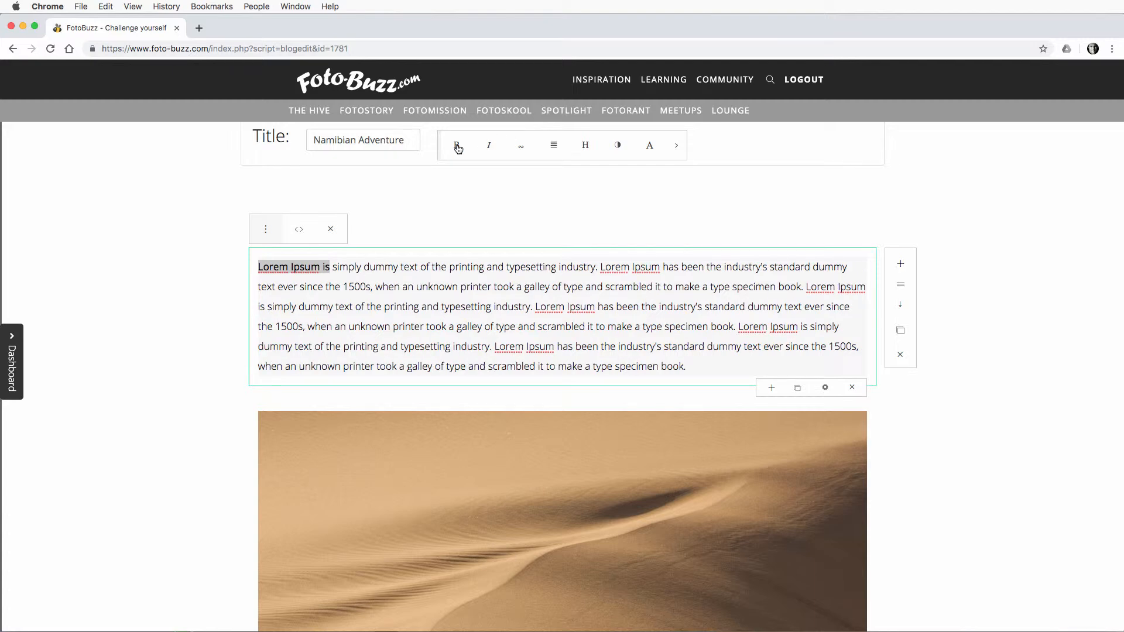
left_click(466, 306)
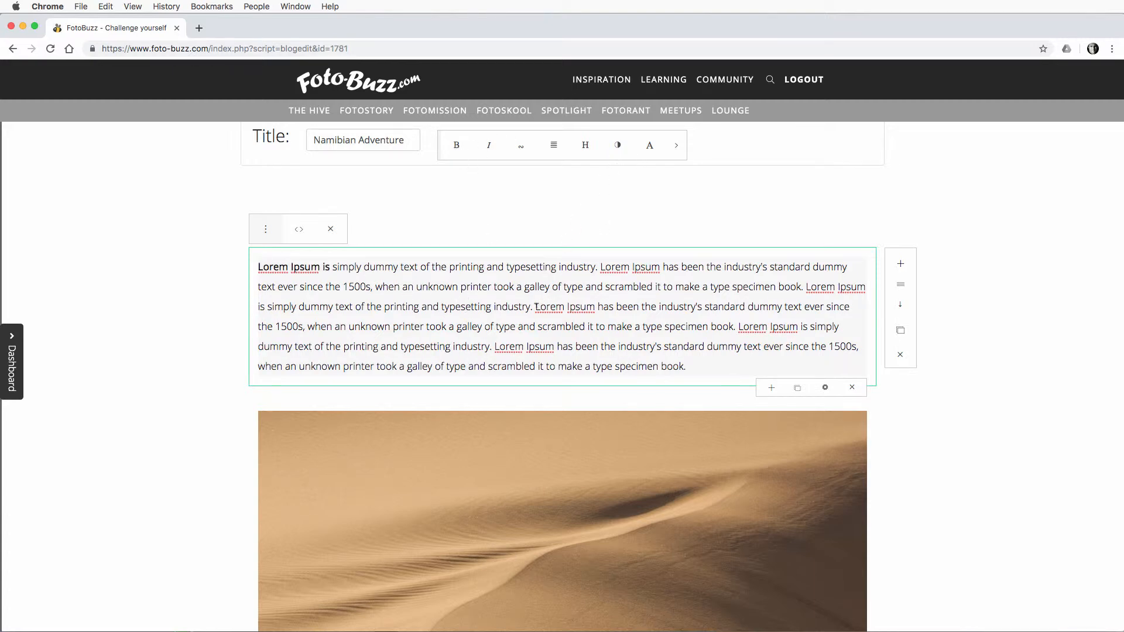
Step: Italicize the words "Lorem Ipsum has been the" in the third line of the first paragraph
left_click_drag(535, 306, 656, 306)
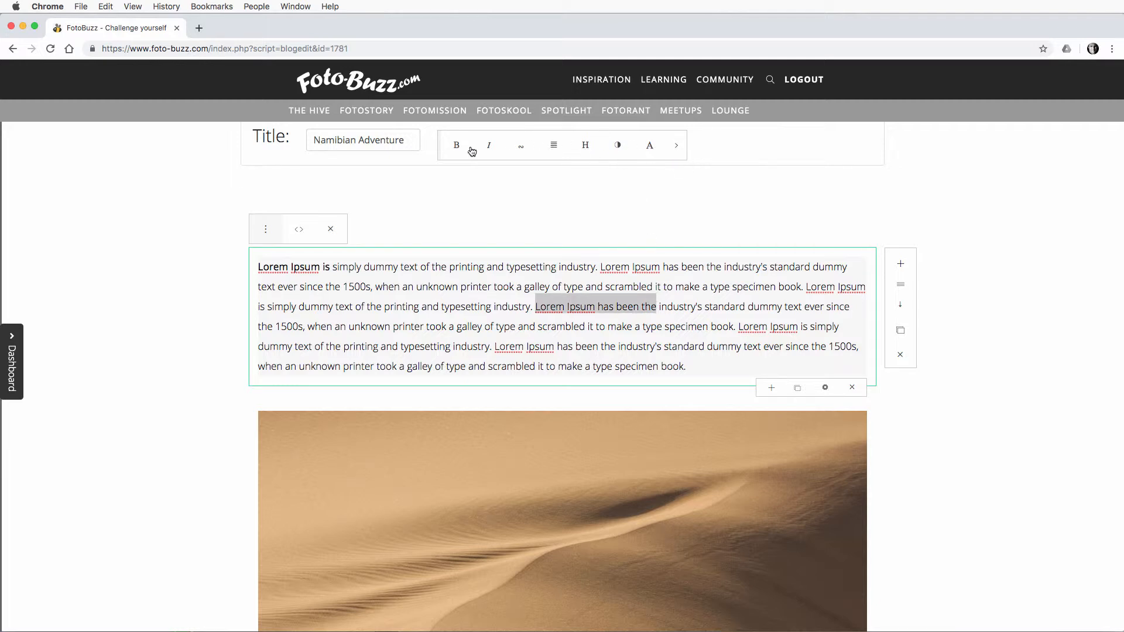
left_click(489, 146)
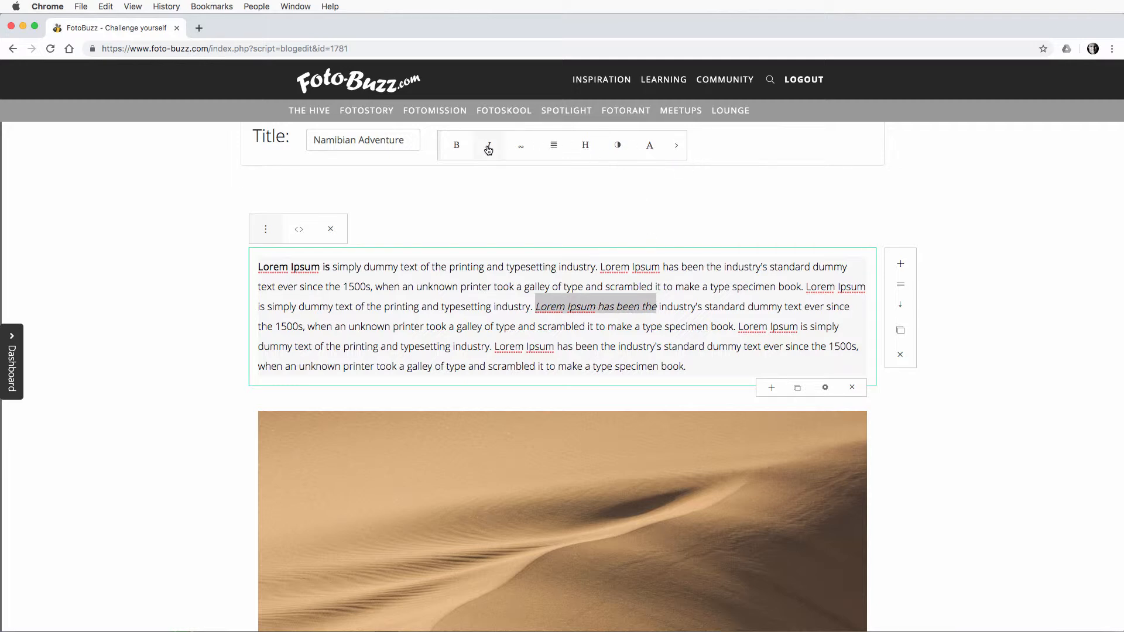
left_click(676, 146)
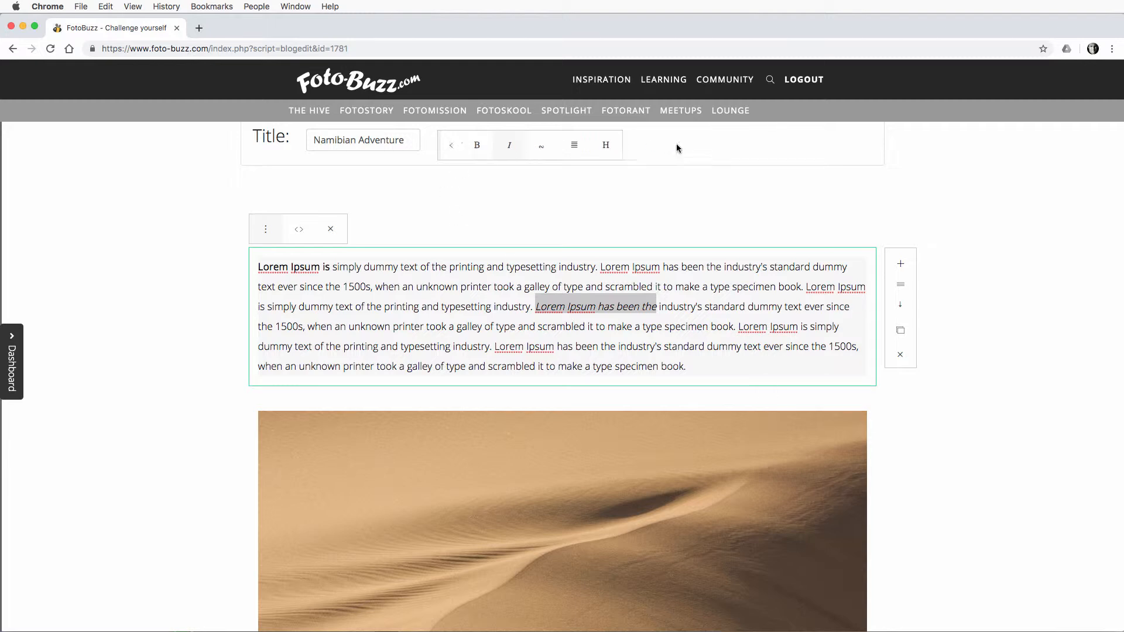
left_click(451, 147)
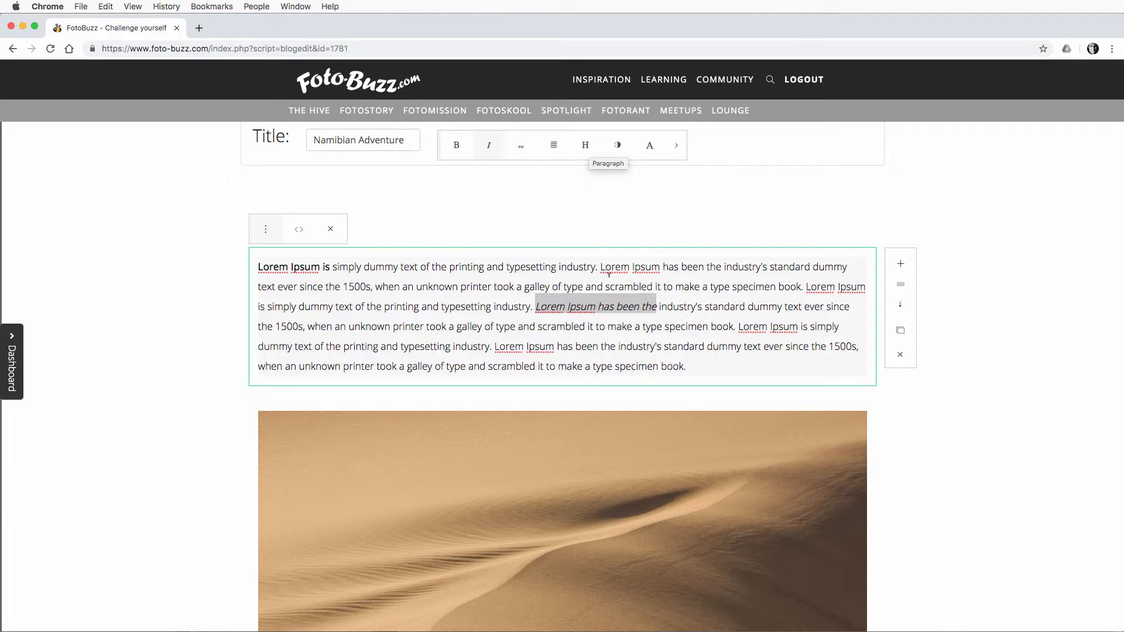
left_click(837, 309)
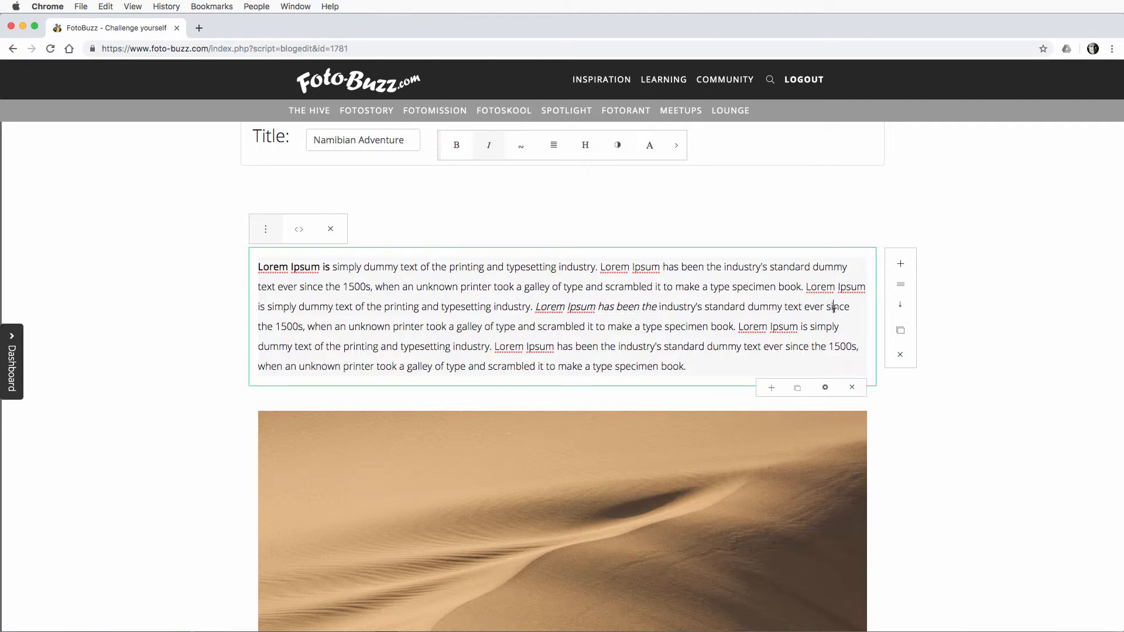
Step: Add an image block below the second Lorem Ipsum paragraph
scroll(837, 309, "down", 10)
left_click(682, 363)
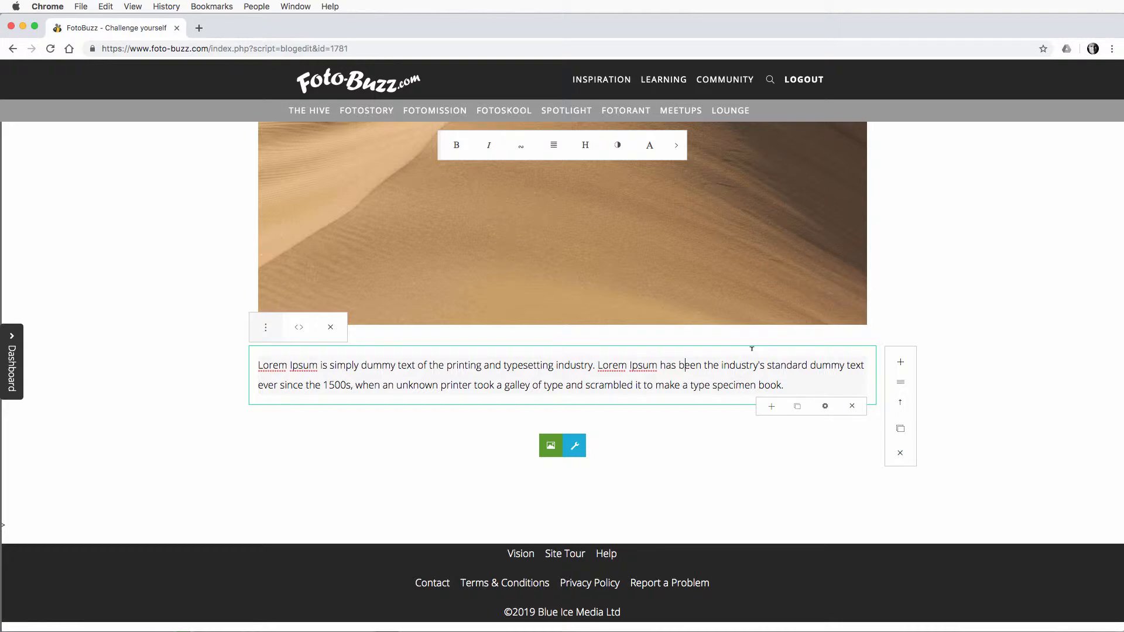
scroll(778, 349, "up", 1)
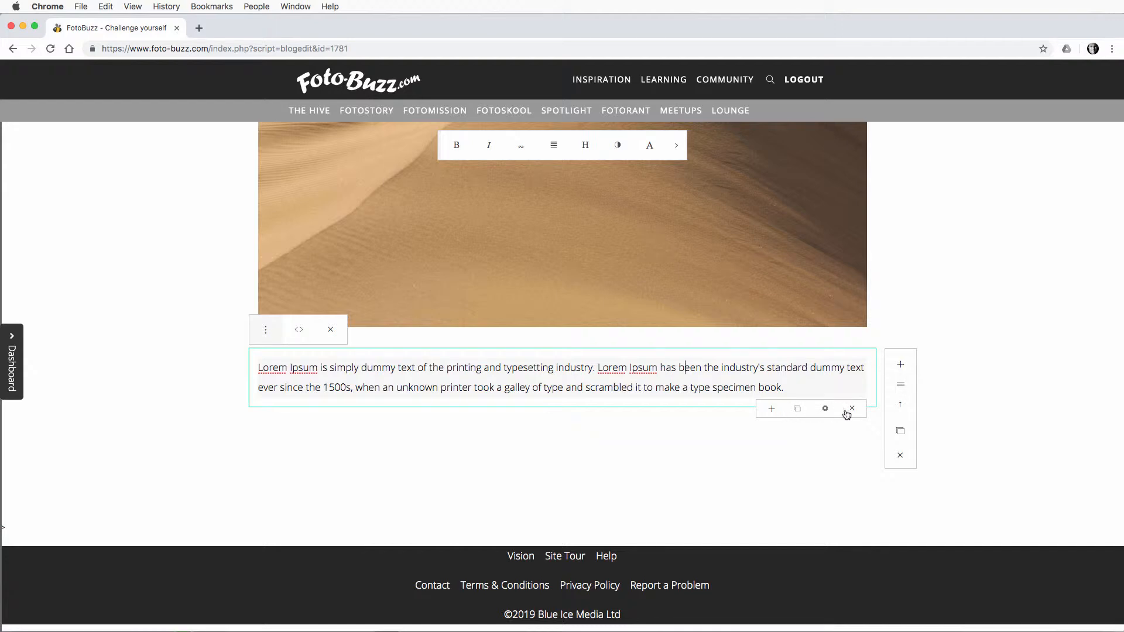
left_click(899, 365)
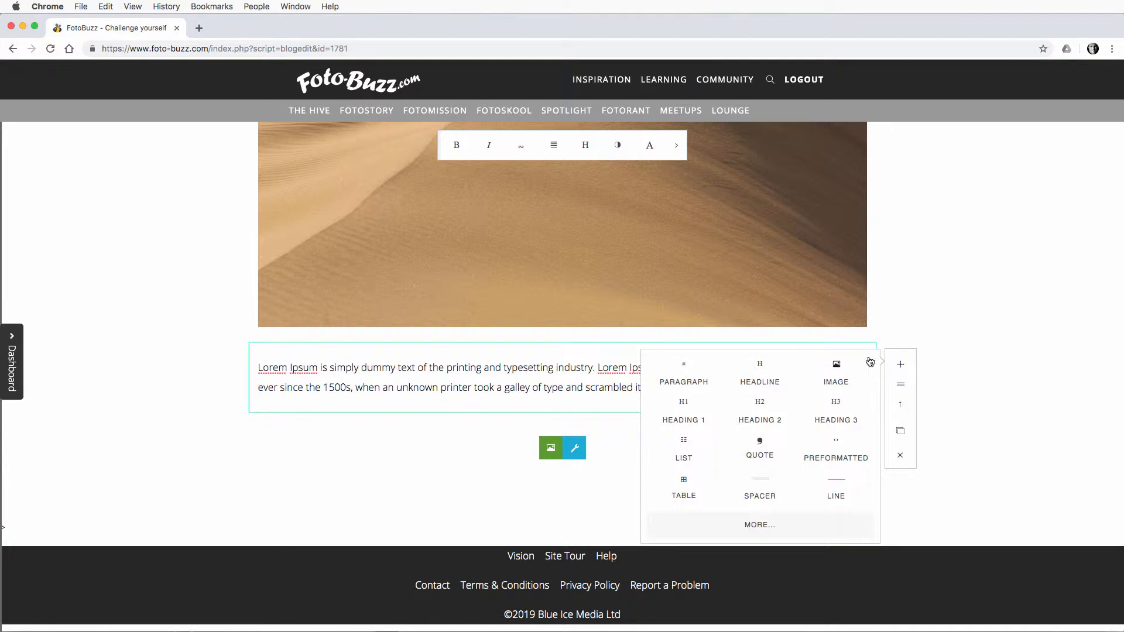
left_click(838, 368)
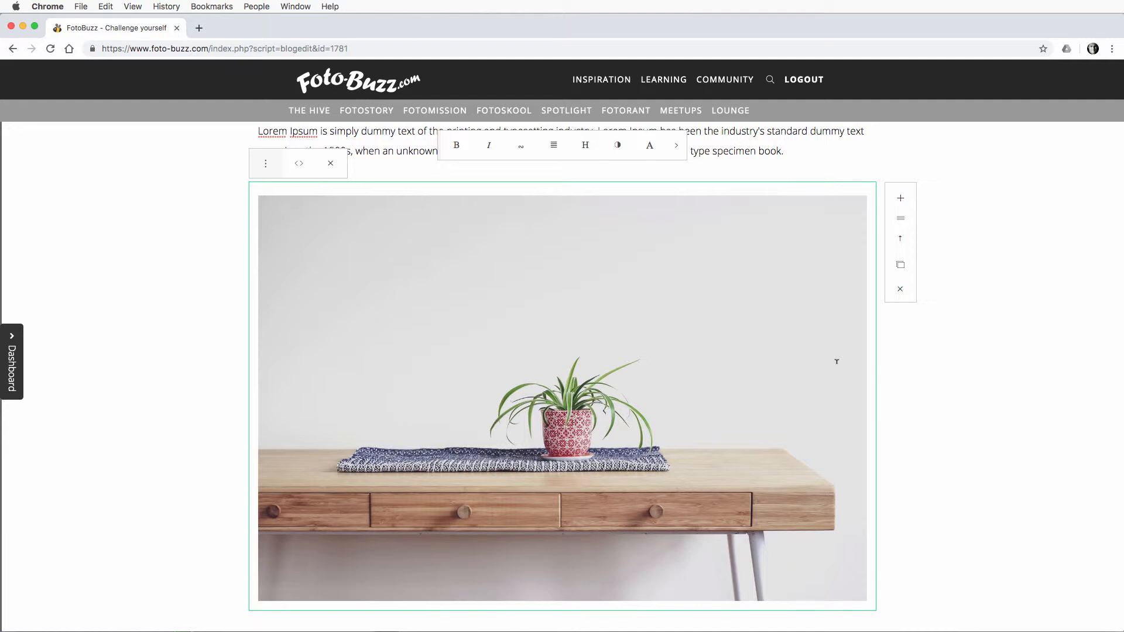
Step: Replace the placeholder picture in the second image block with "Dune at full res.jpg"
mouse_move(790, 223)
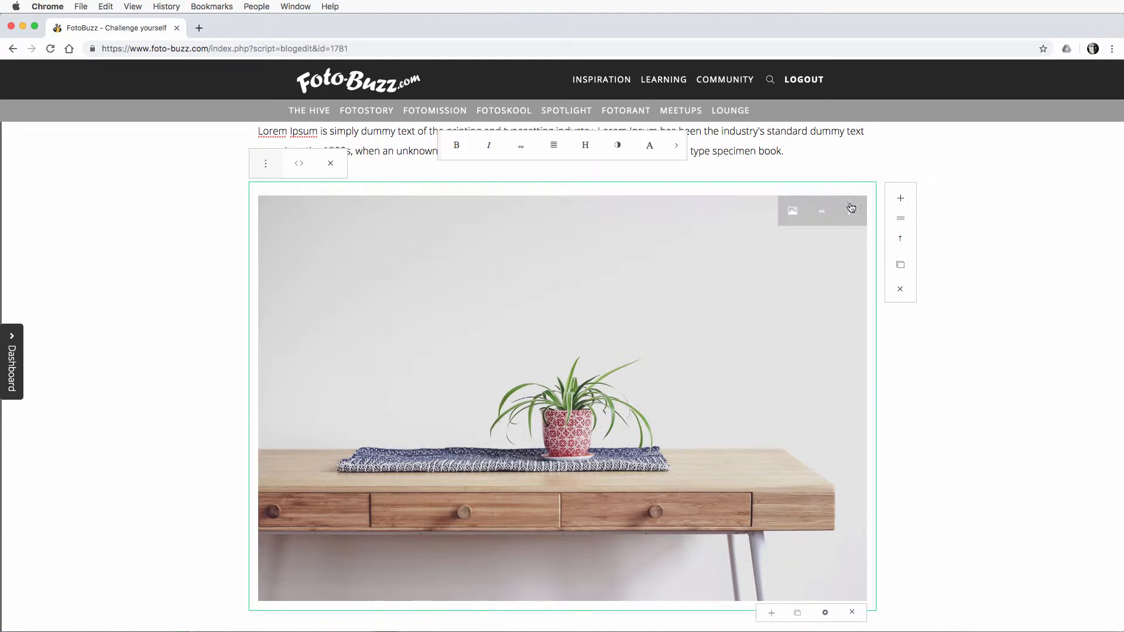
left_click(792, 212)
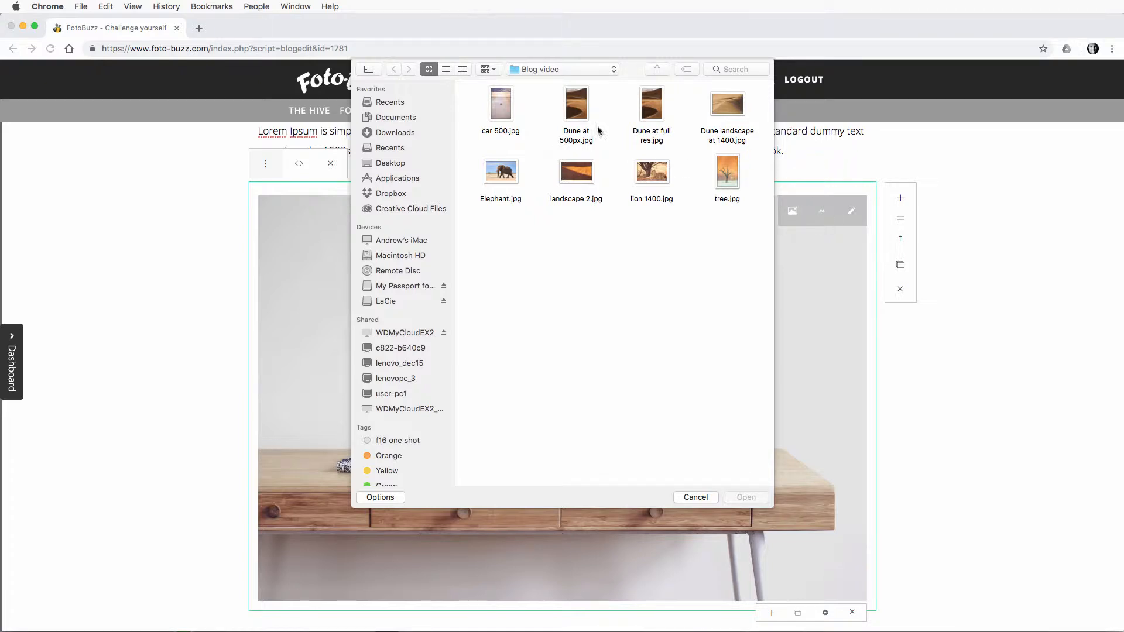
left_click(651, 114)
left_click(745, 498)
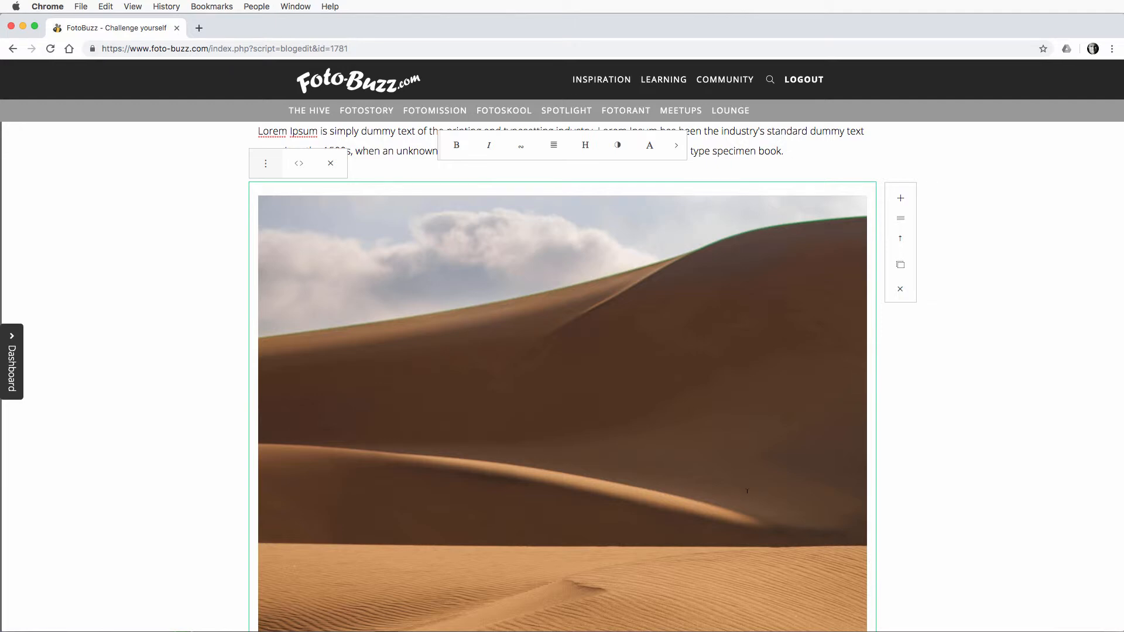
Step: Examine the displayed size of the full-resolution portrait dune image from top to bottom
scroll(747, 492, "down", 5)
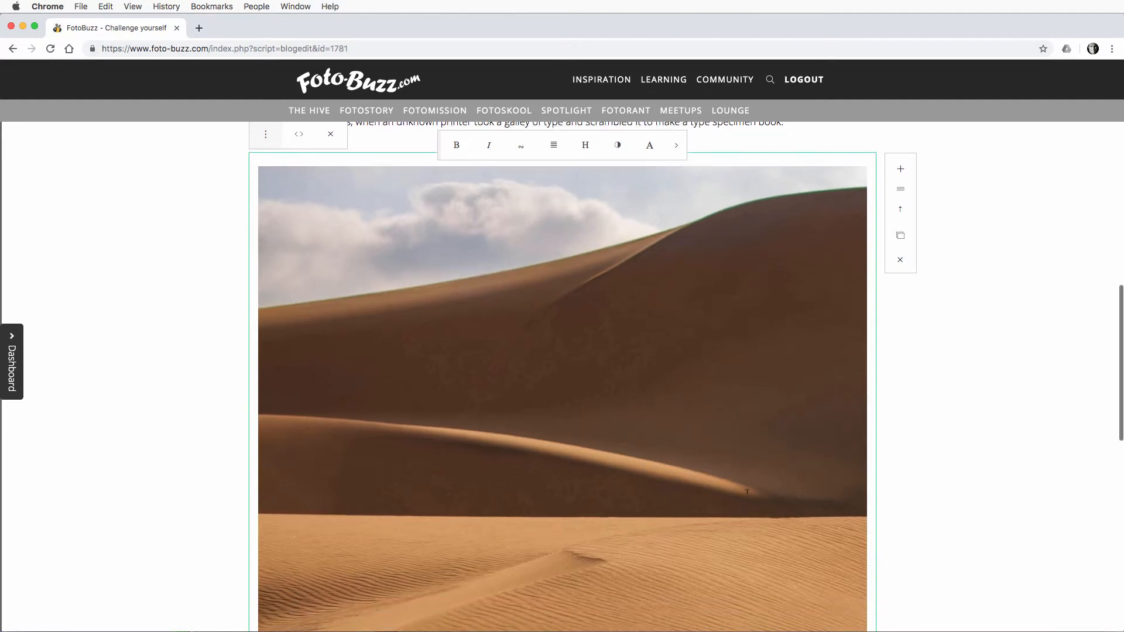
scroll(746, 492, "down", 5)
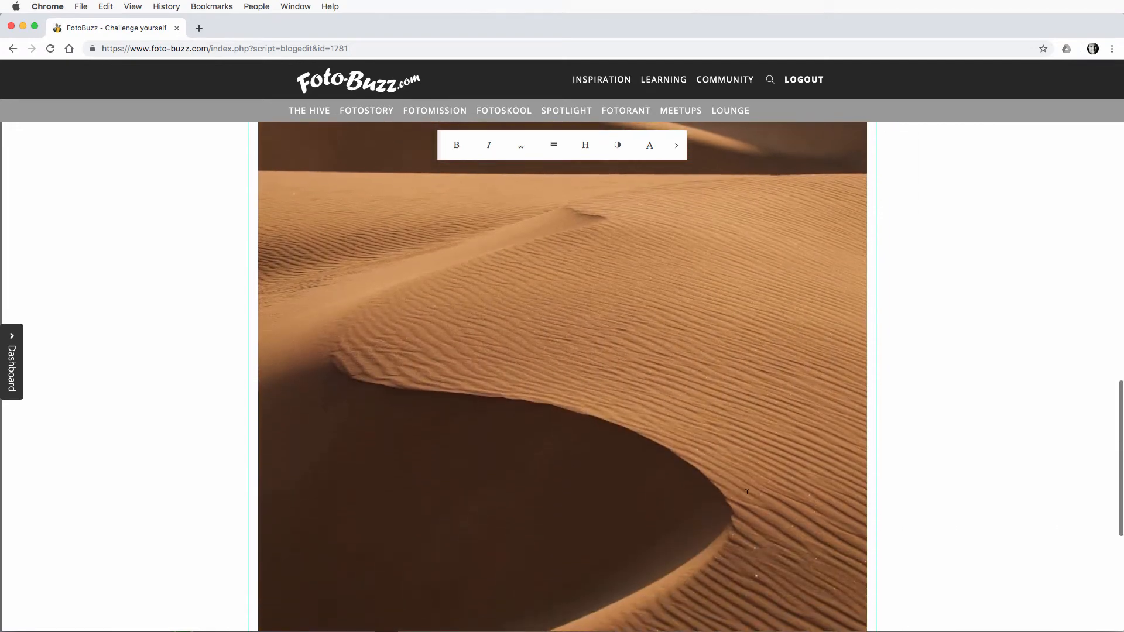
scroll(746, 492, "up", 3)
scroll(747, 492, "up", 8)
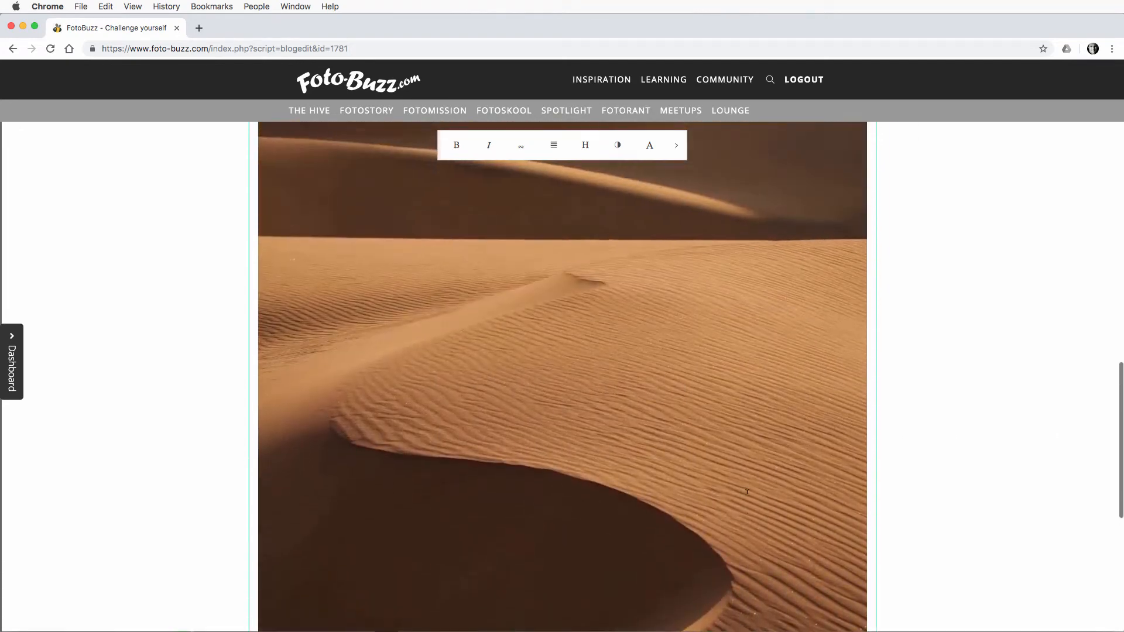
scroll(747, 492, "down", 4)
scroll(747, 491, "down", 4)
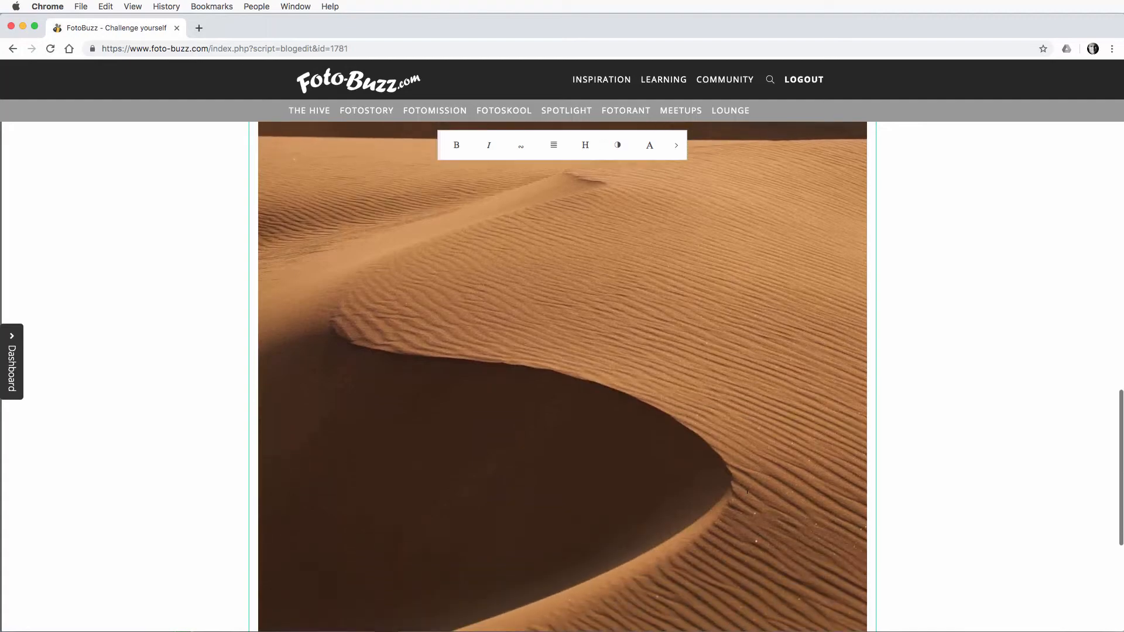
scroll(747, 491, "up", 9)
scroll(746, 497, "up", 1)
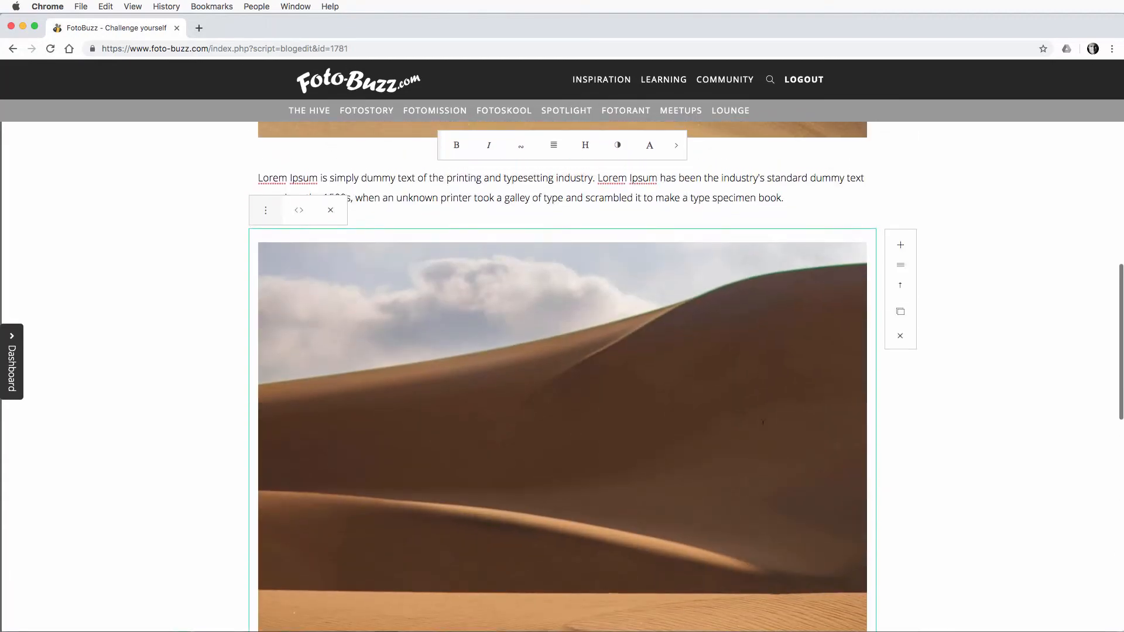
Step: Swap the full-resolution portrait dune image for "Dune at 500px.jpg"
mouse_move(810, 264)
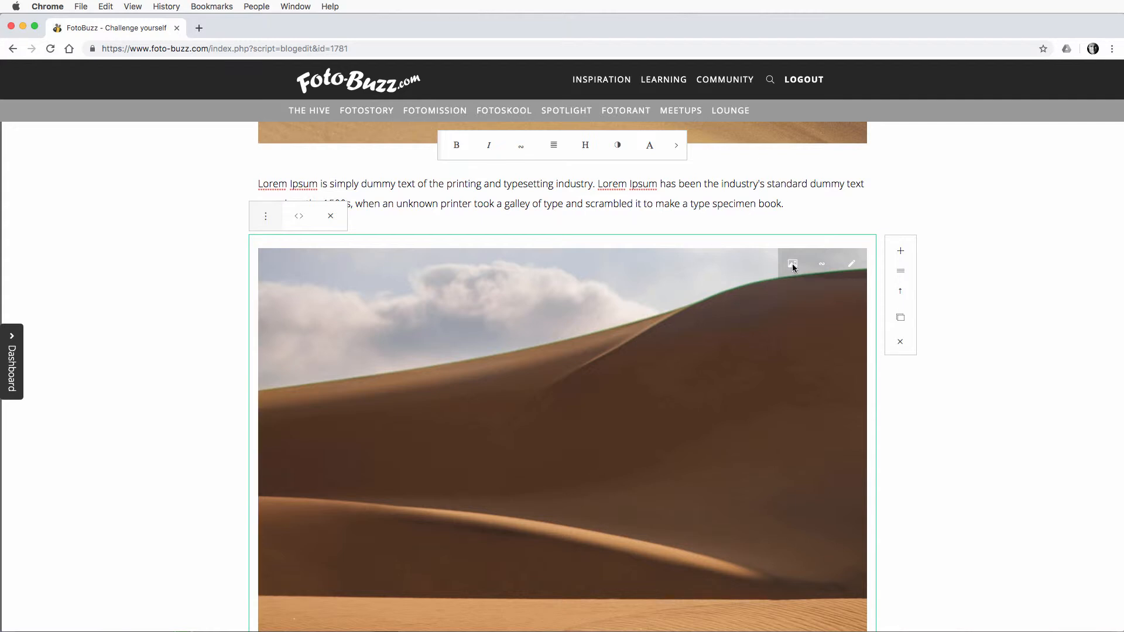
left_click(793, 267)
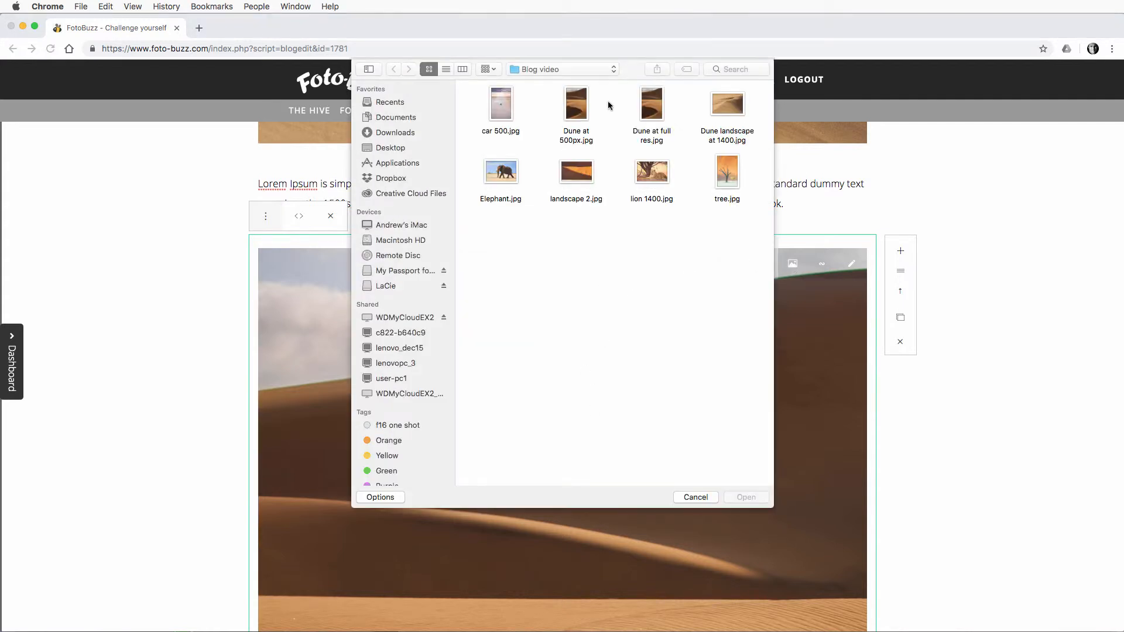
left_click(576, 113)
left_click(745, 497)
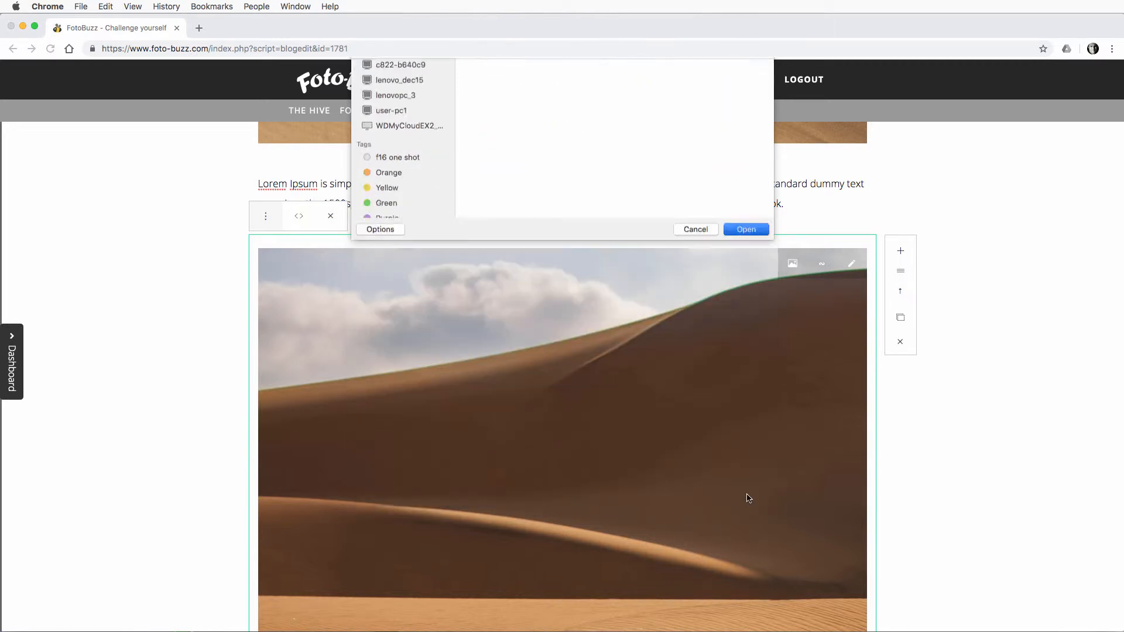
Step: Centre-align the 500px portrait dune image within its block
scroll(708, 476, "down", 3)
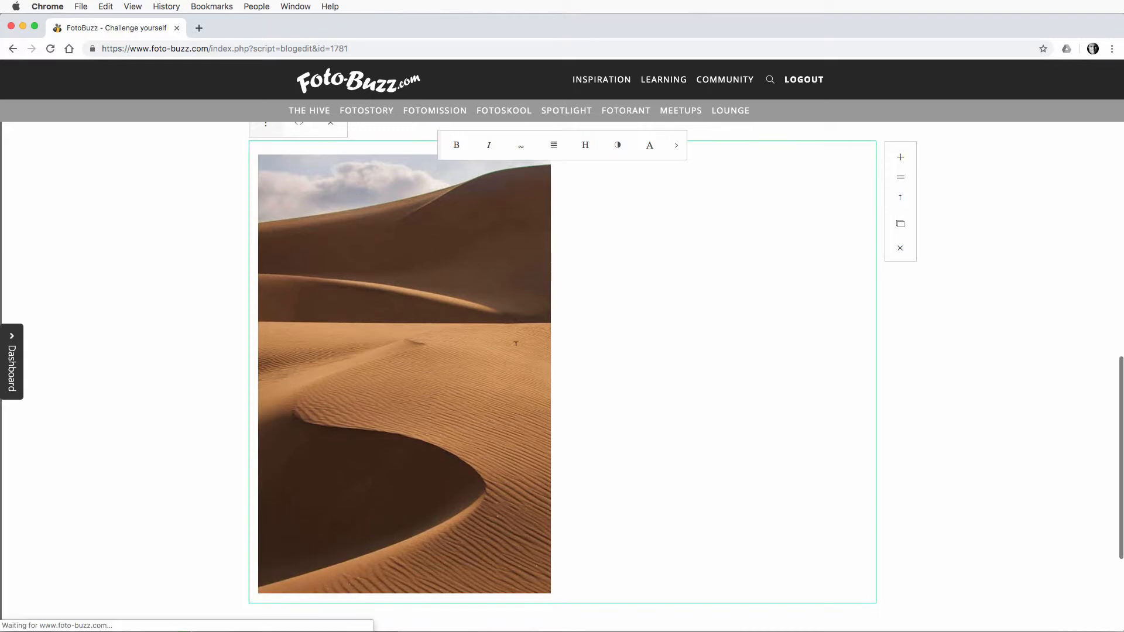
scroll(572, 343, "up", 2)
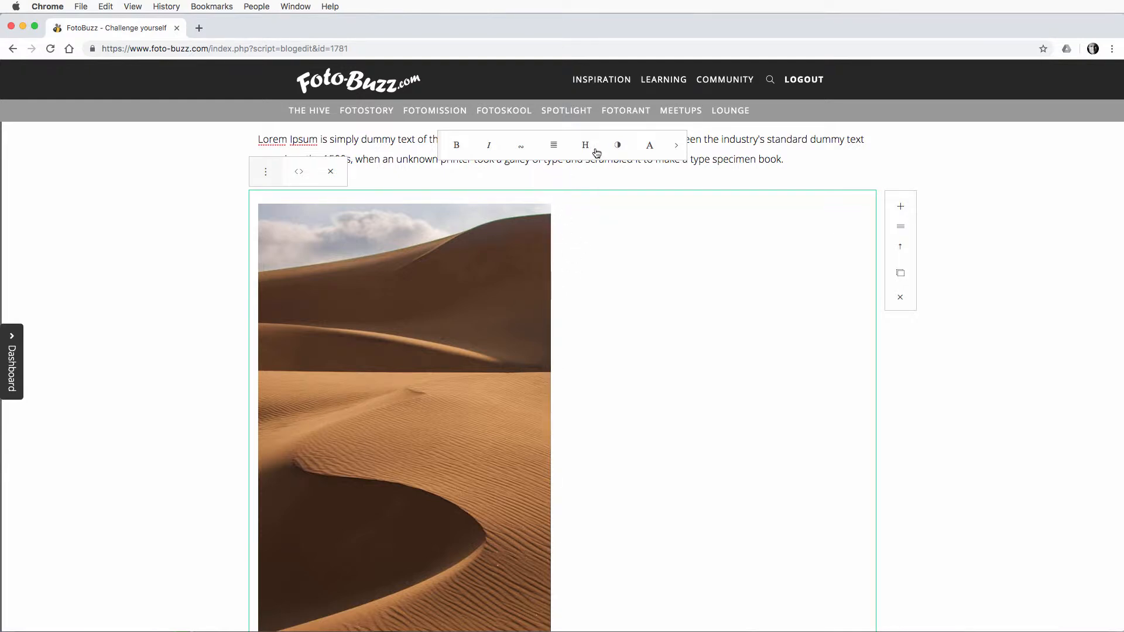
left_click(555, 149)
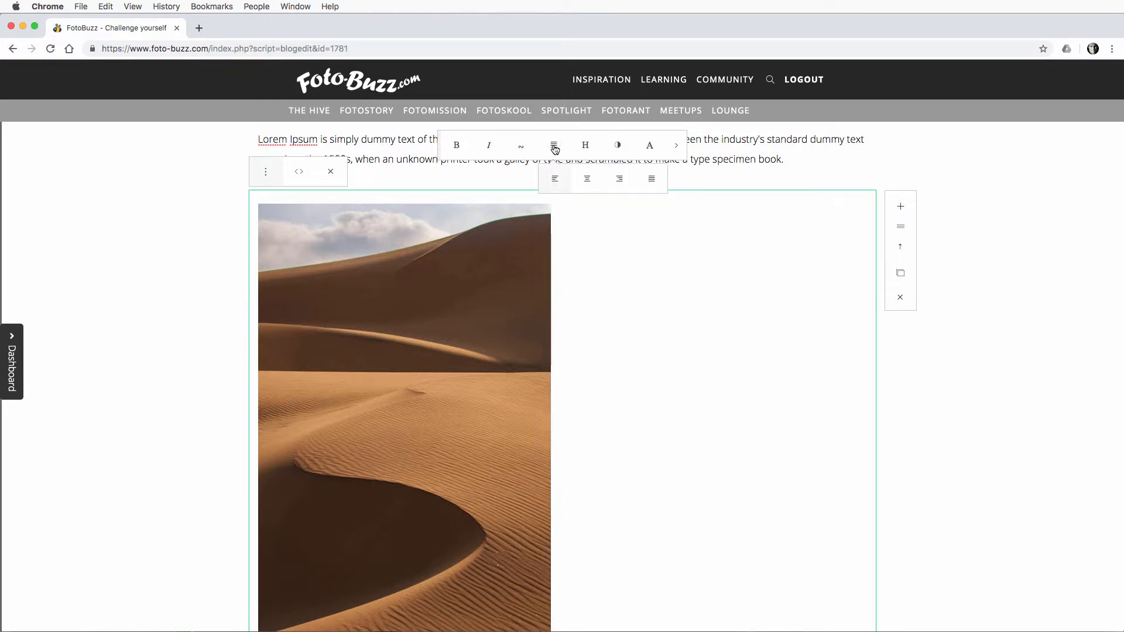
left_click(588, 183)
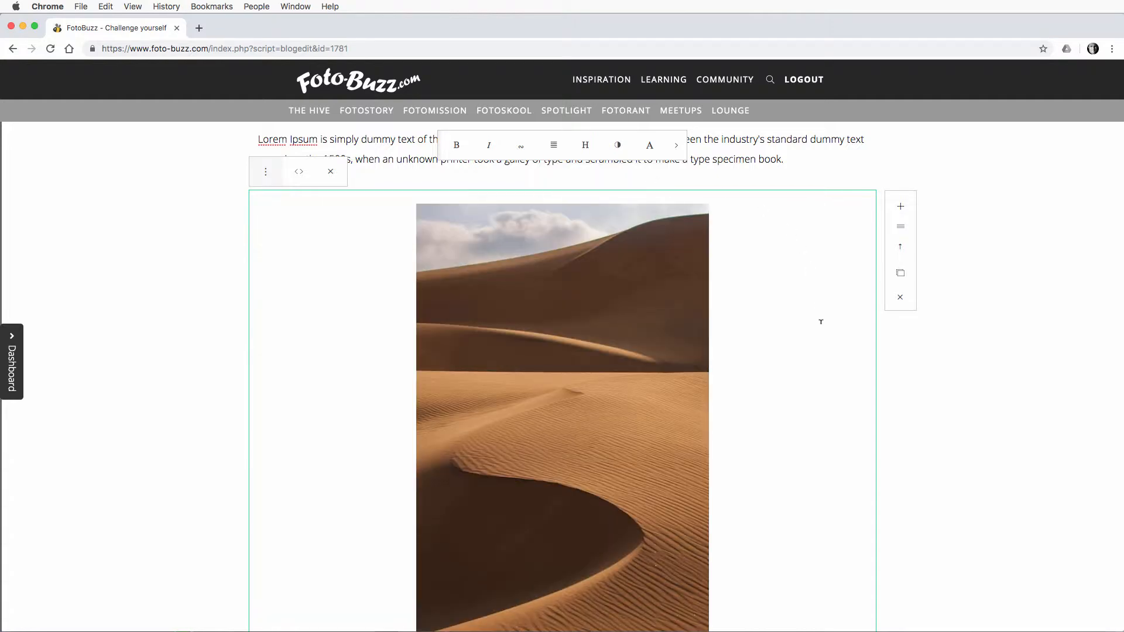
scroll(821, 321, "down", 3)
scroll(821, 322, "up", 1)
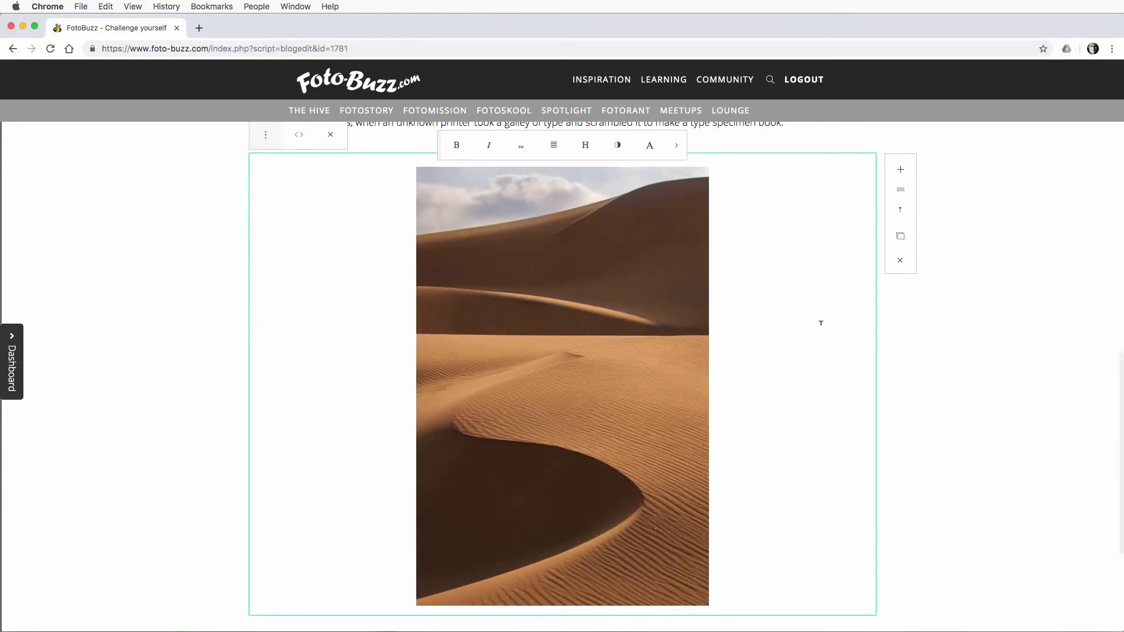
Step: Add a paragraph block with Lorem Ipsum text below the centred portrait dune image
scroll(808, 369, "up", 10)
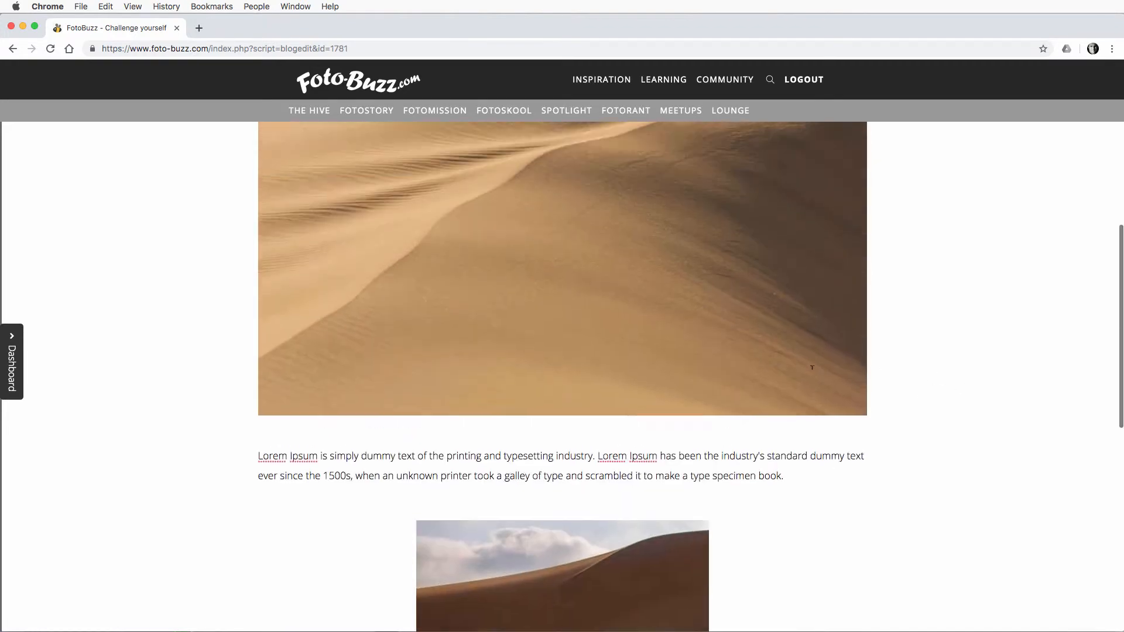
scroll(812, 366, "down", 7)
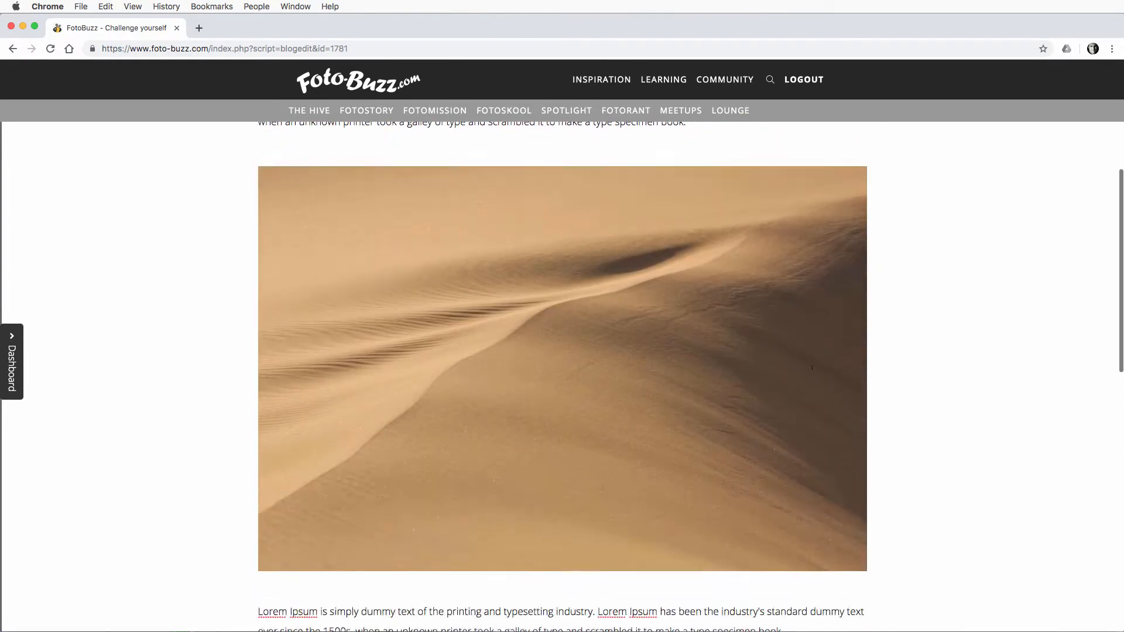
scroll(811, 367, "down", 7)
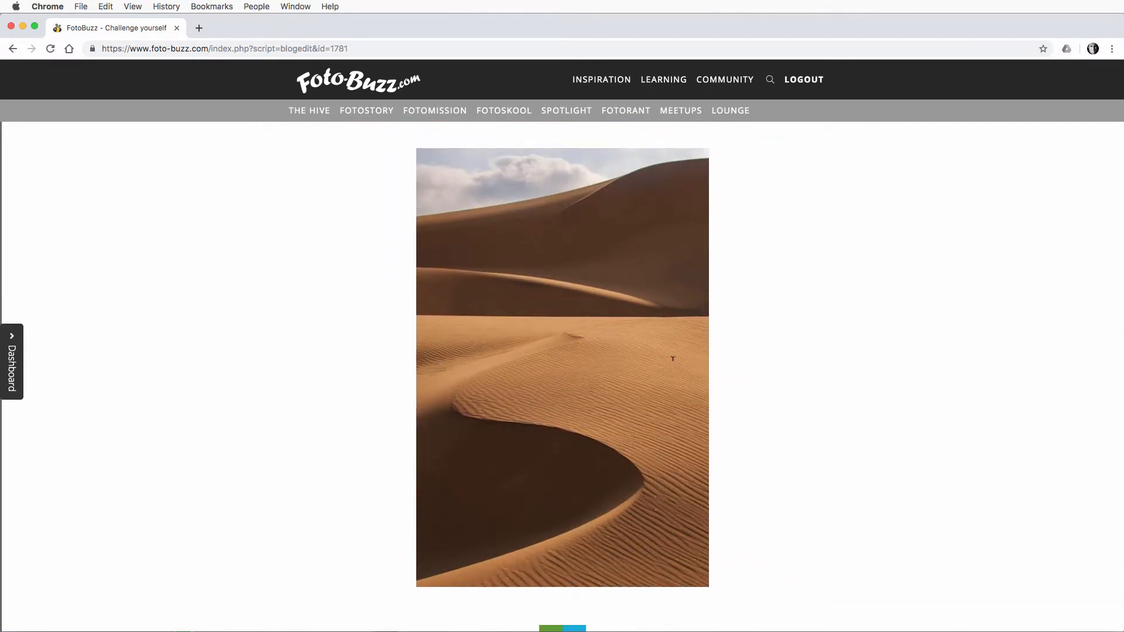
left_click(672, 359)
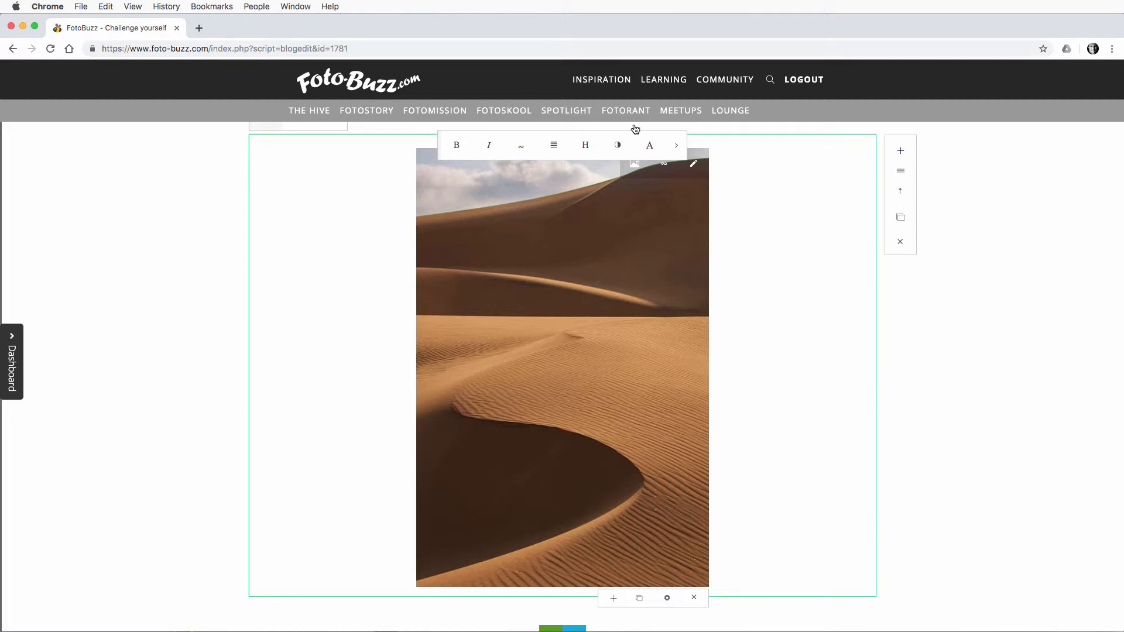
left_click(902, 155)
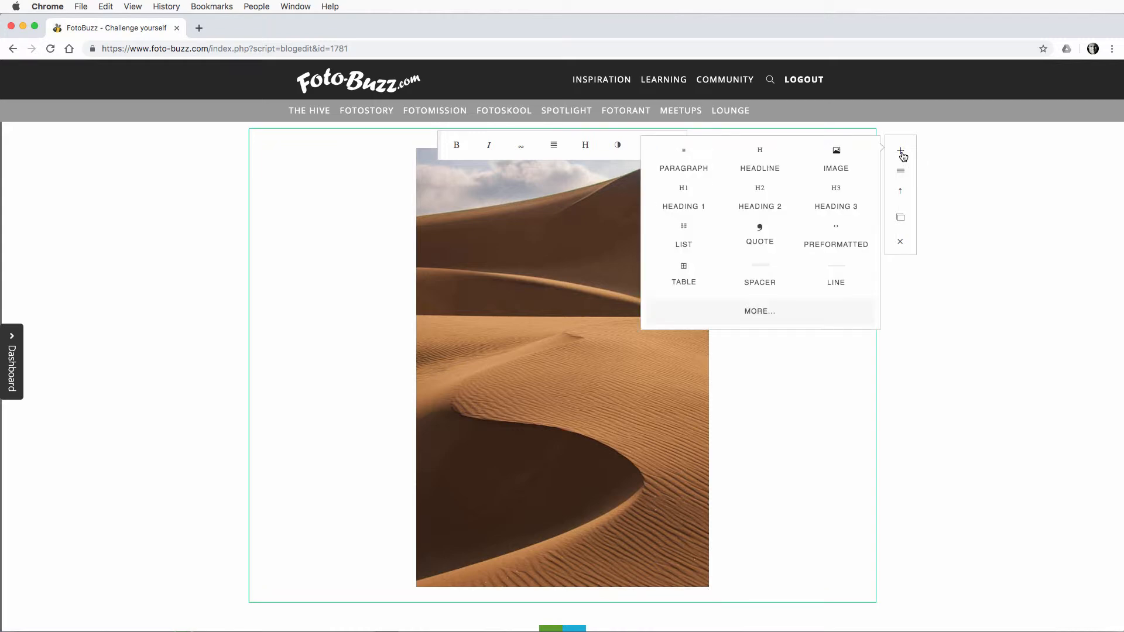
left_click(688, 164)
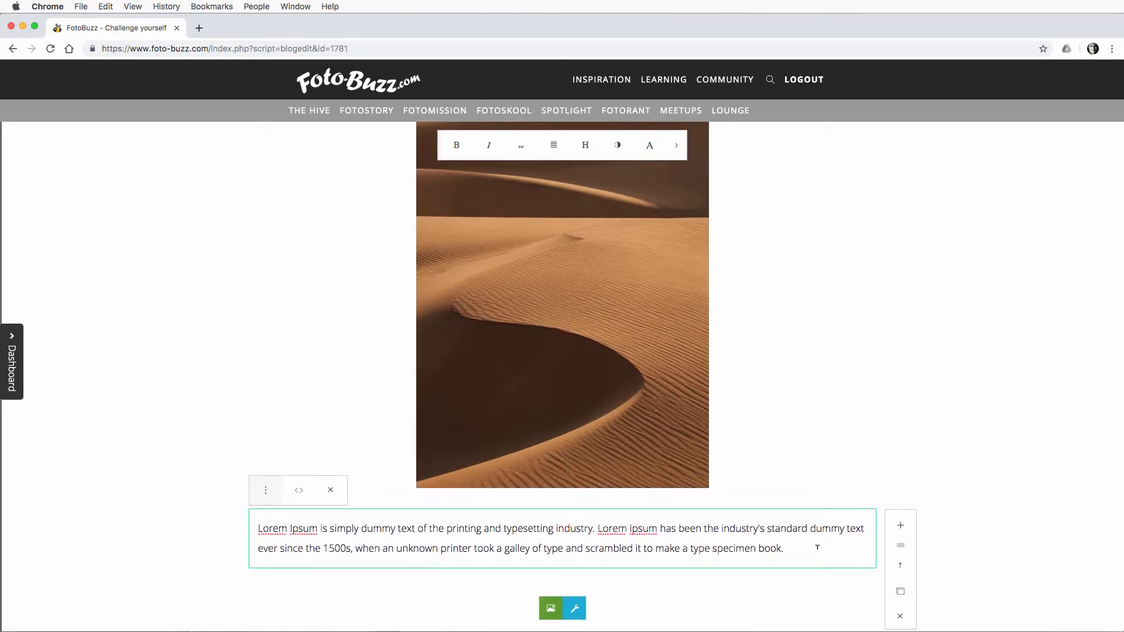
left_click(818, 547)
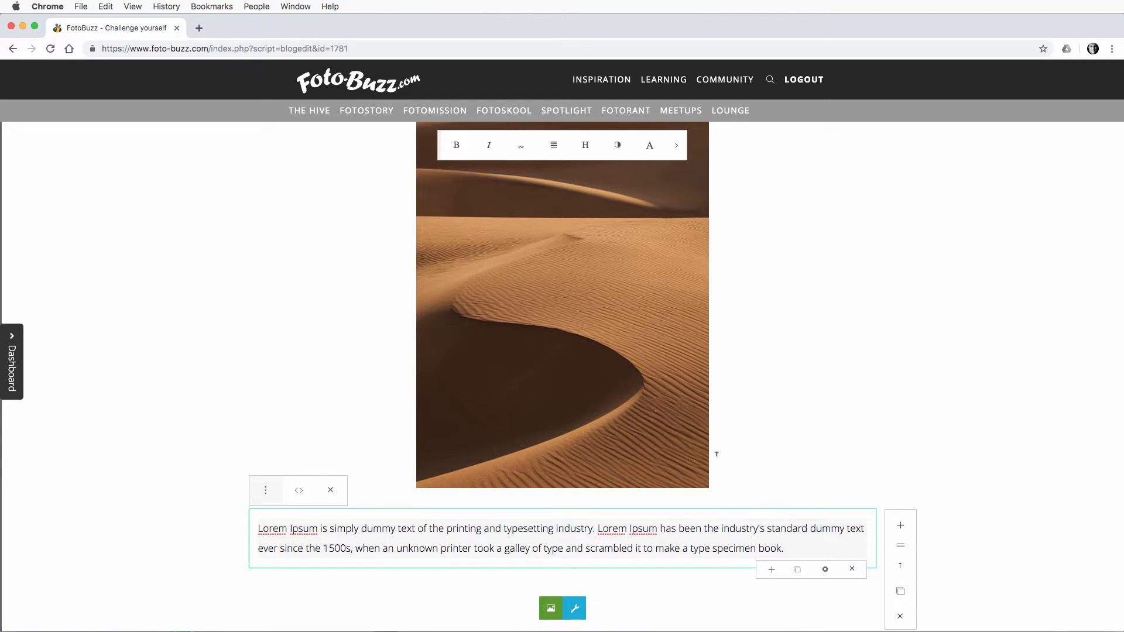
Step: Preview the blog post and review its title, text and images from top to bottom
scroll(715, 454, "up", 15)
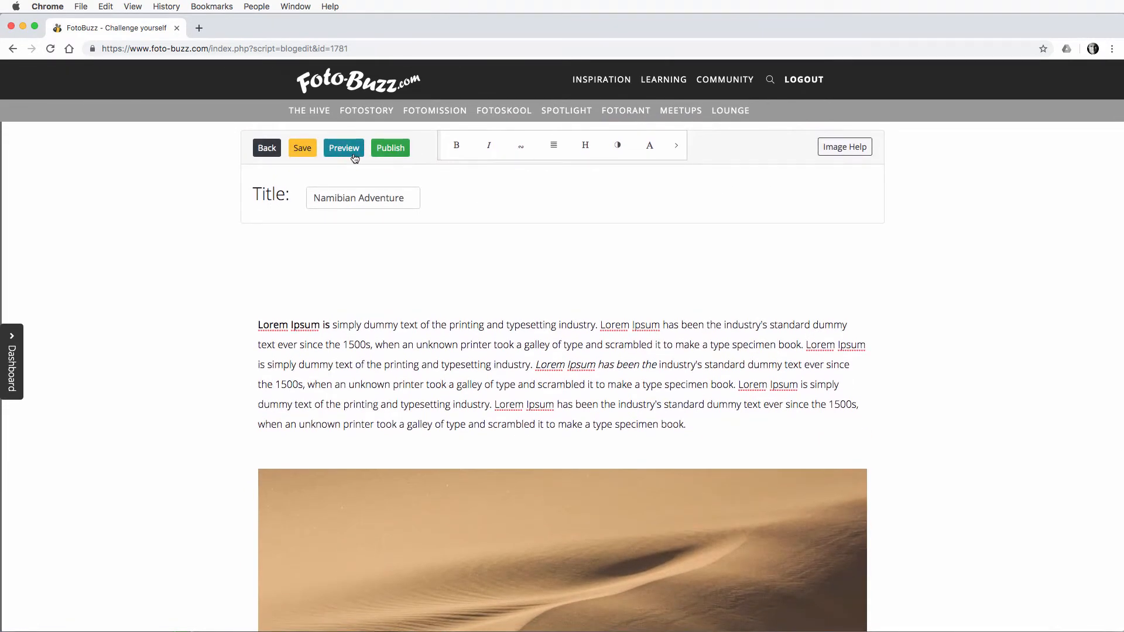
left_click(345, 150)
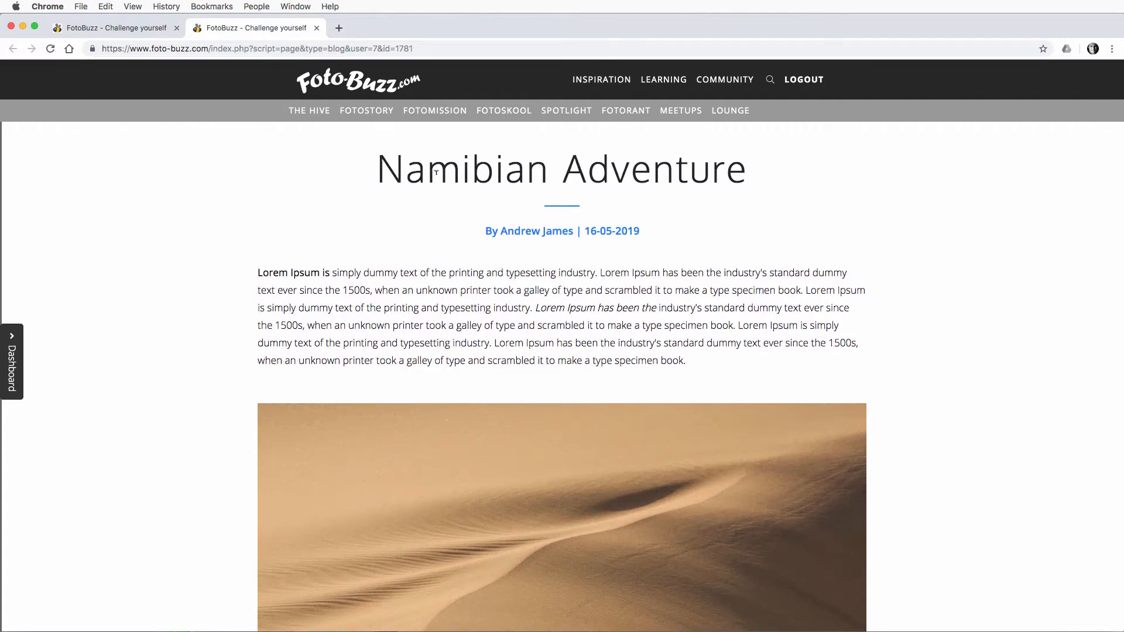
scroll(376, 173, "down", 1)
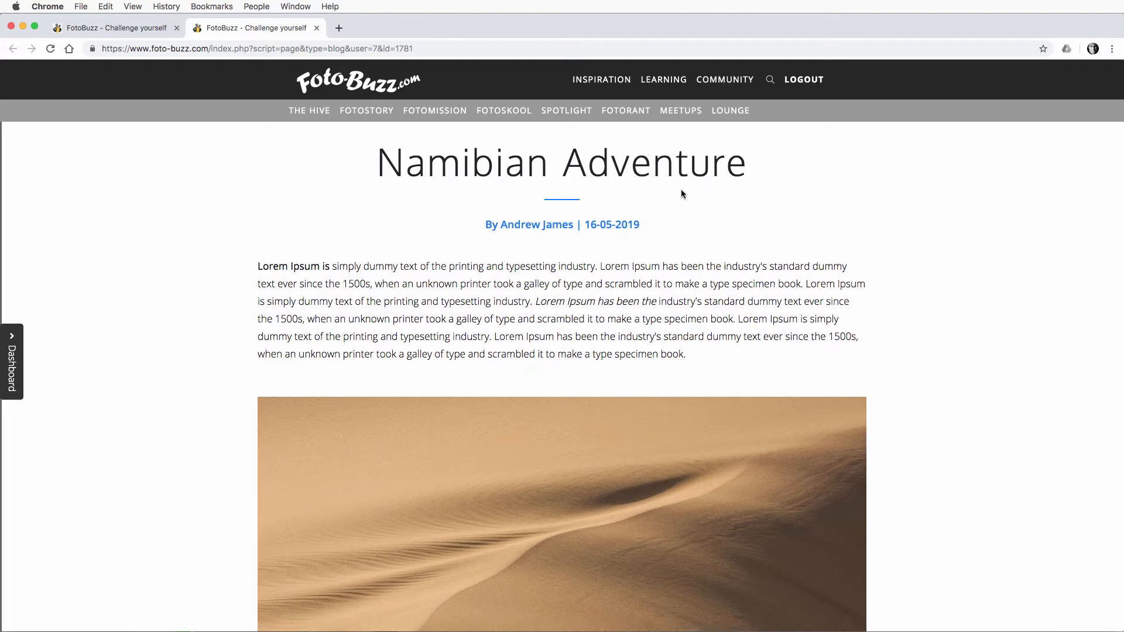
scroll(680, 188, "down", 2)
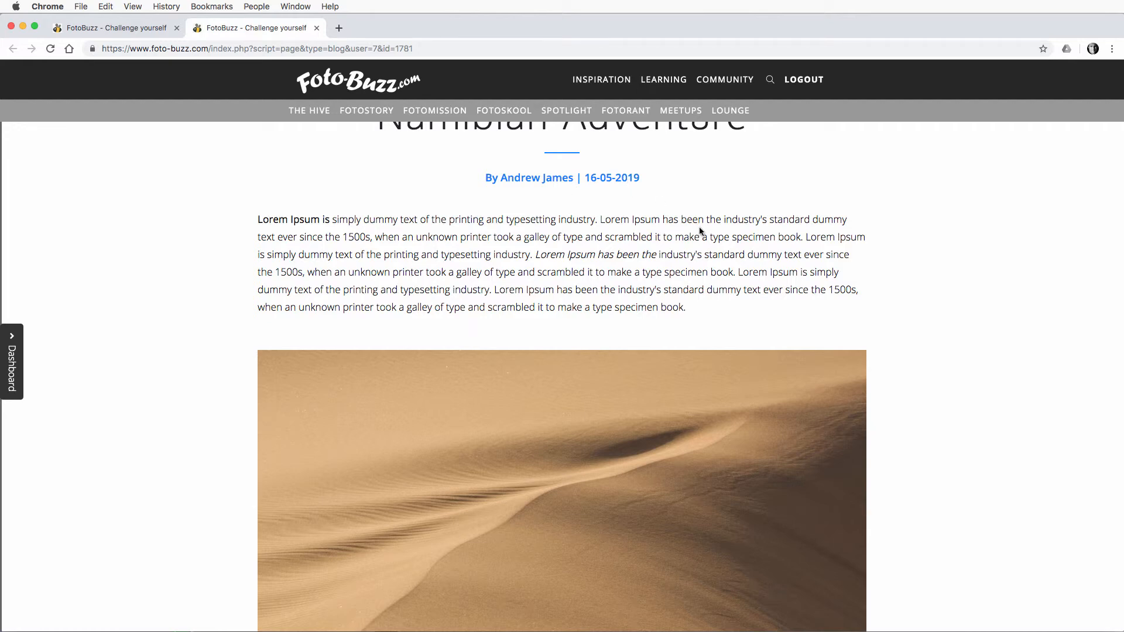
scroll(545, 228, "down", 10)
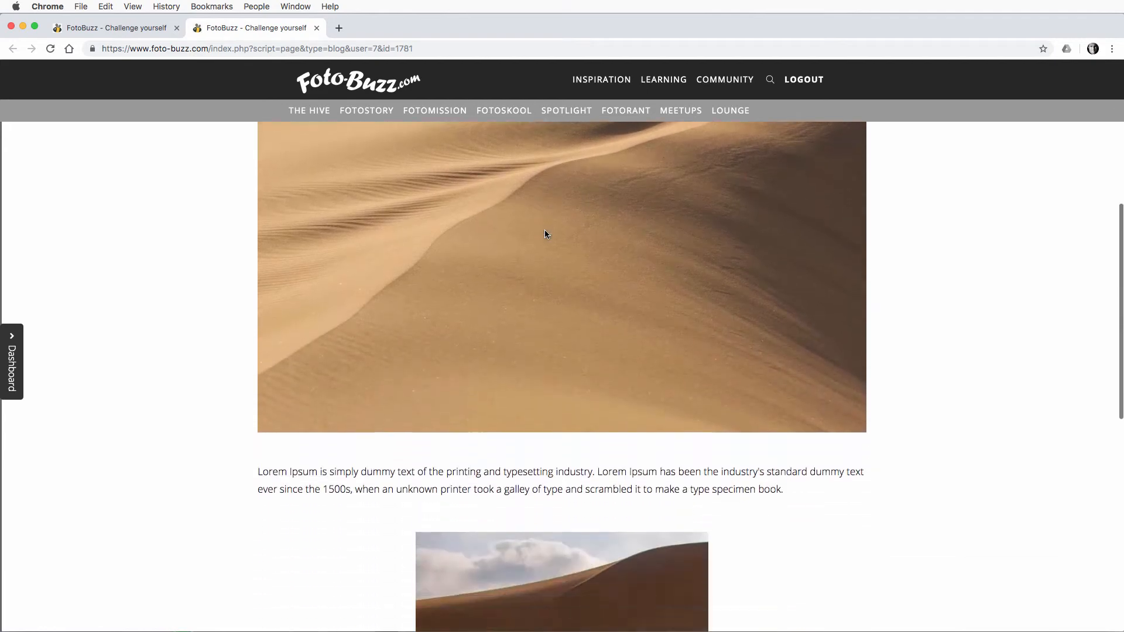
scroll(543, 234, "down", 12)
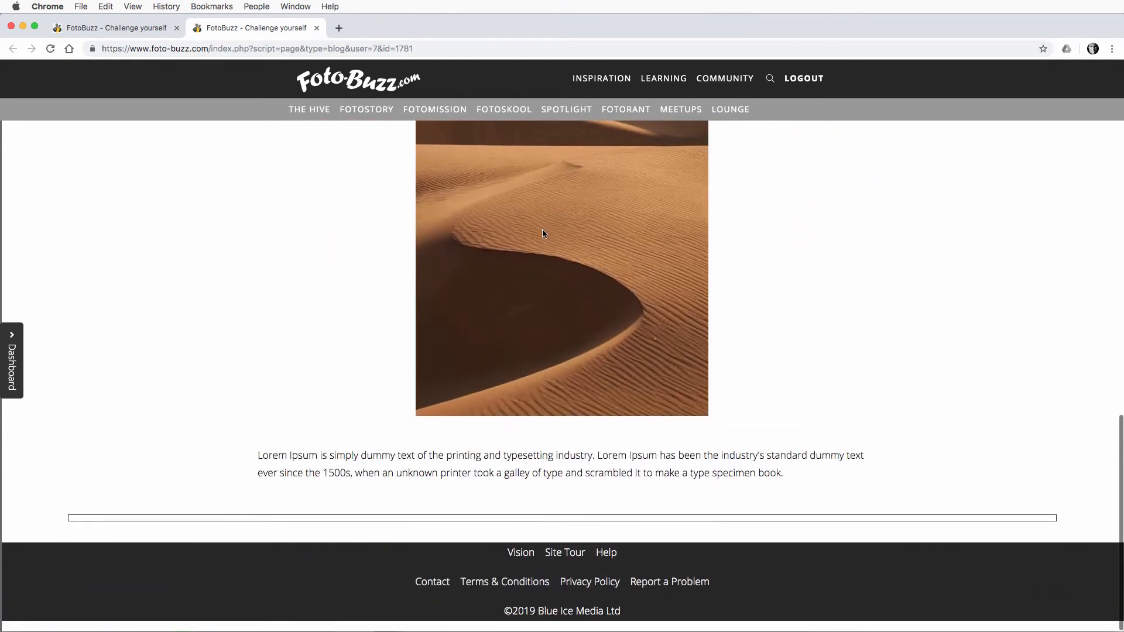
scroll(543, 234, "up", 20)
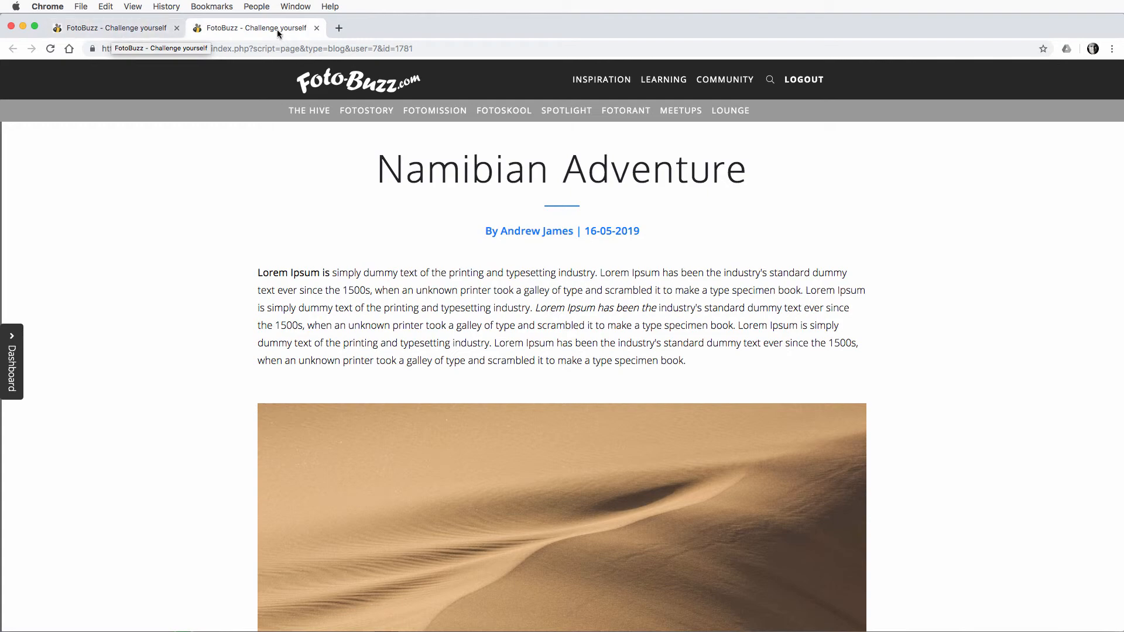
Step: Return to the blog editor and add an image block below the last Lorem Ipsum paragraph
left_click(144, 29)
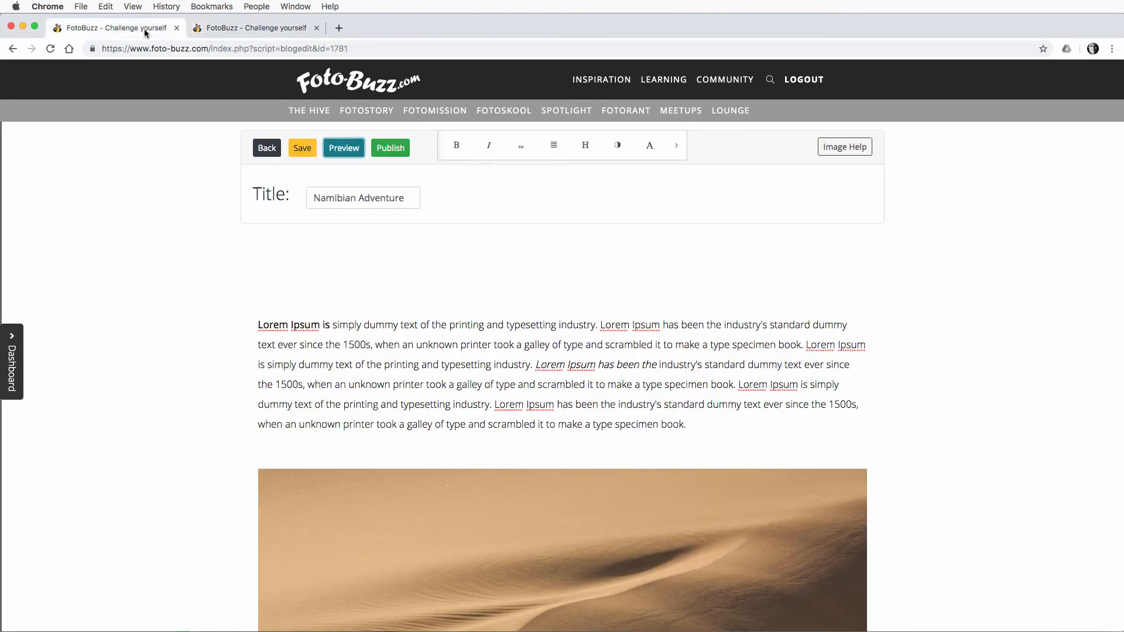
scroll(665, 448, "down", 10)
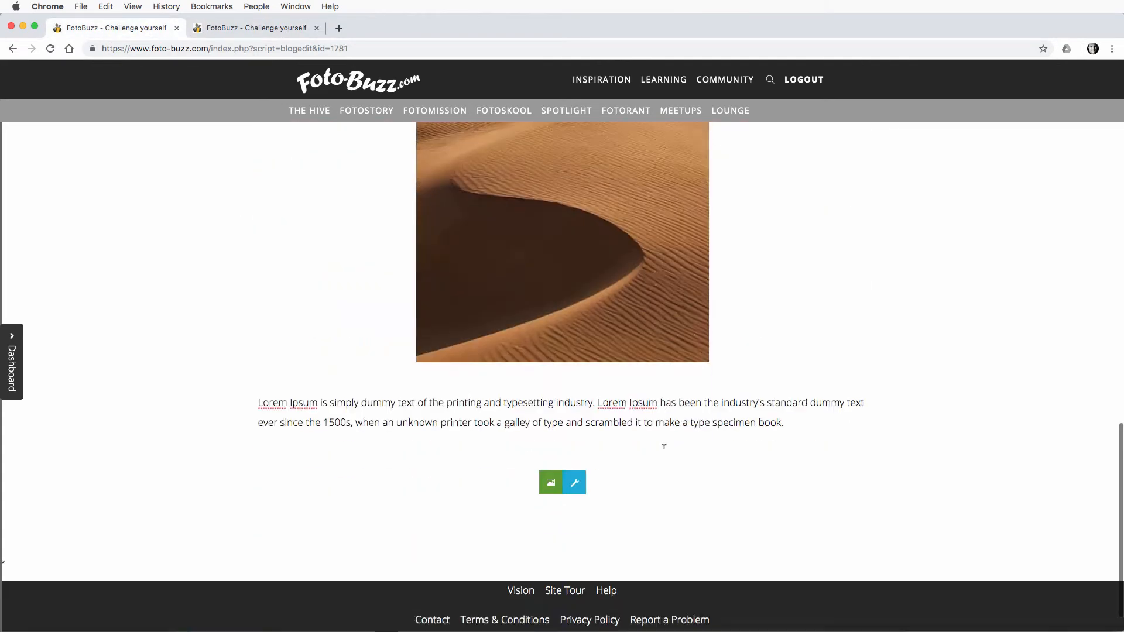
left_click(761, 393)
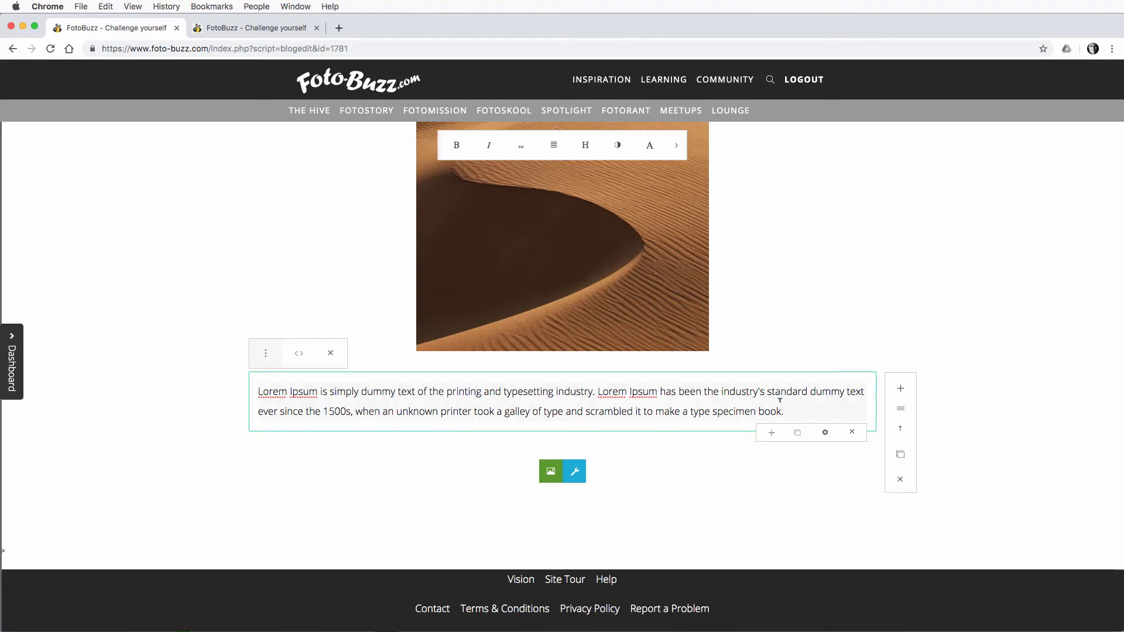
left_click(901, 390)
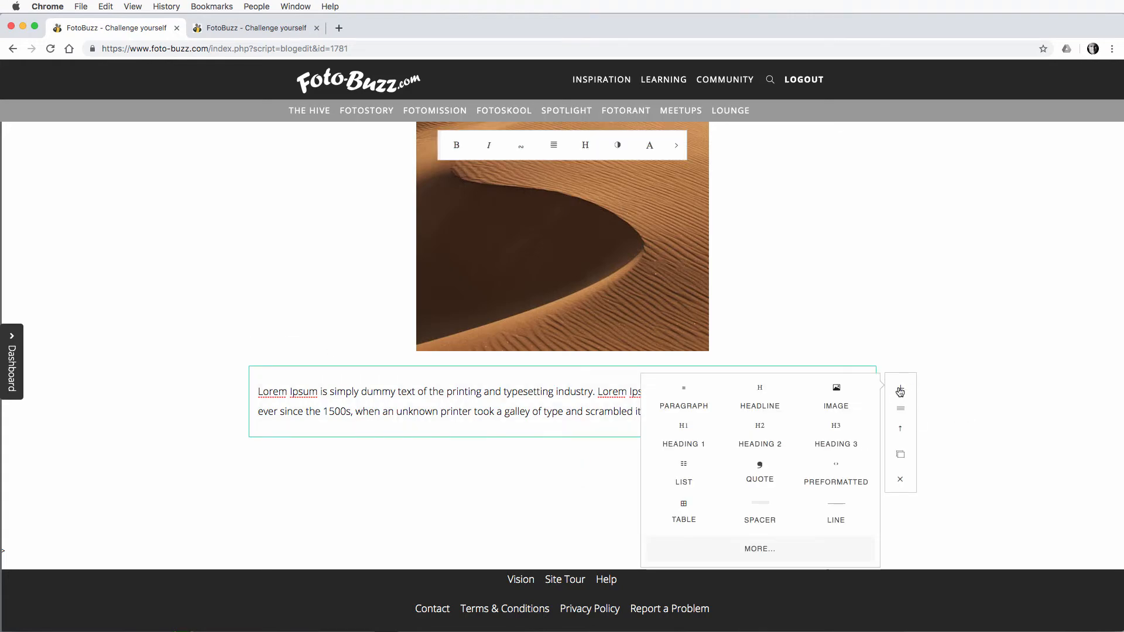
left_click(836, 394)
Step: Replace the placeholder plant picture in the new image block with "Elephant.jpg"
scroll(745, 429, "down", 5)
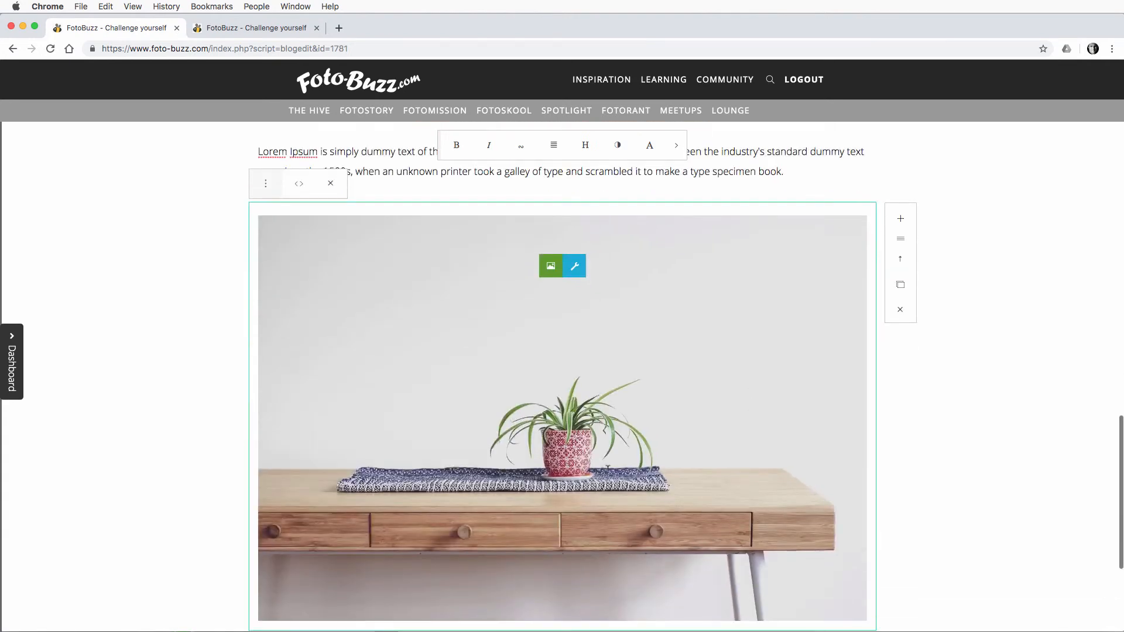
left_click(669, 422)
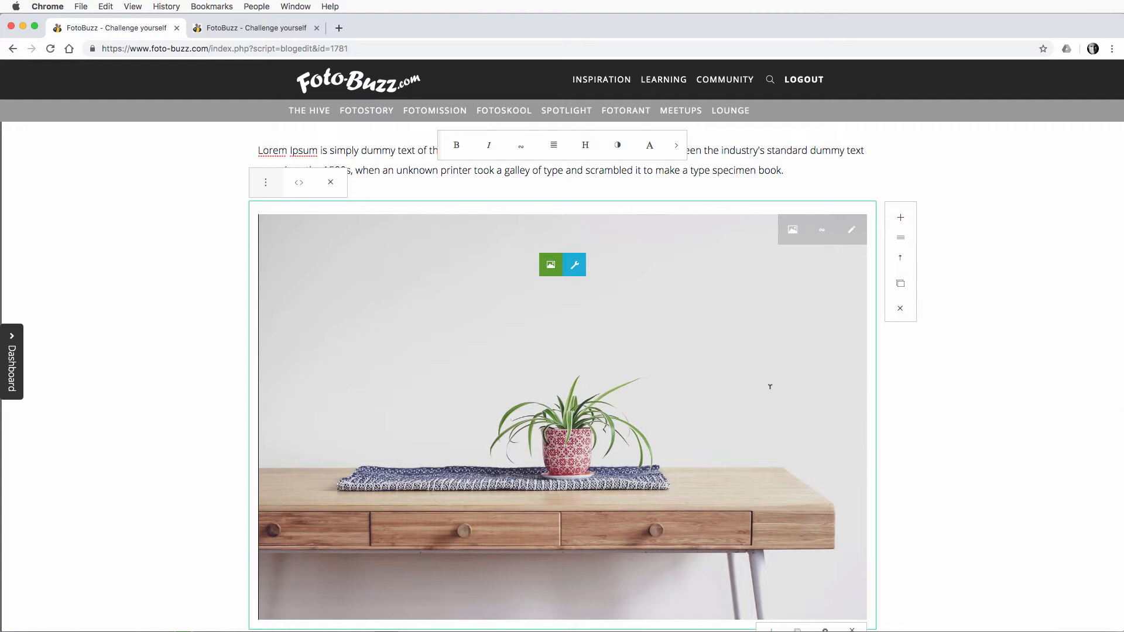
left_click(794, 230)
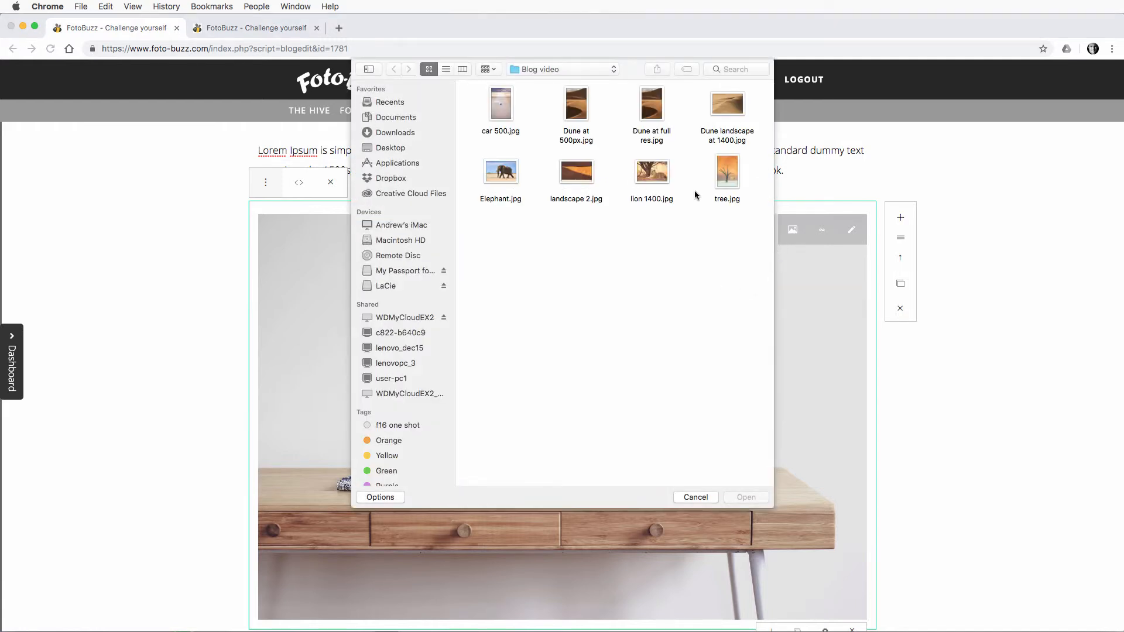
left_click(509, 176)
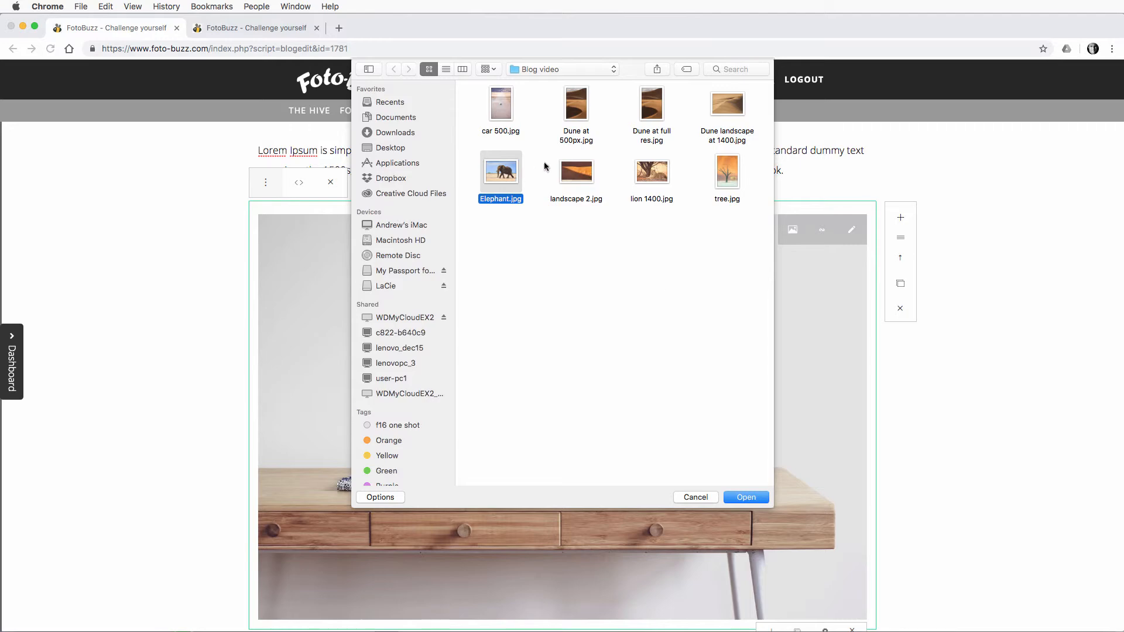
left_click(750, 499)
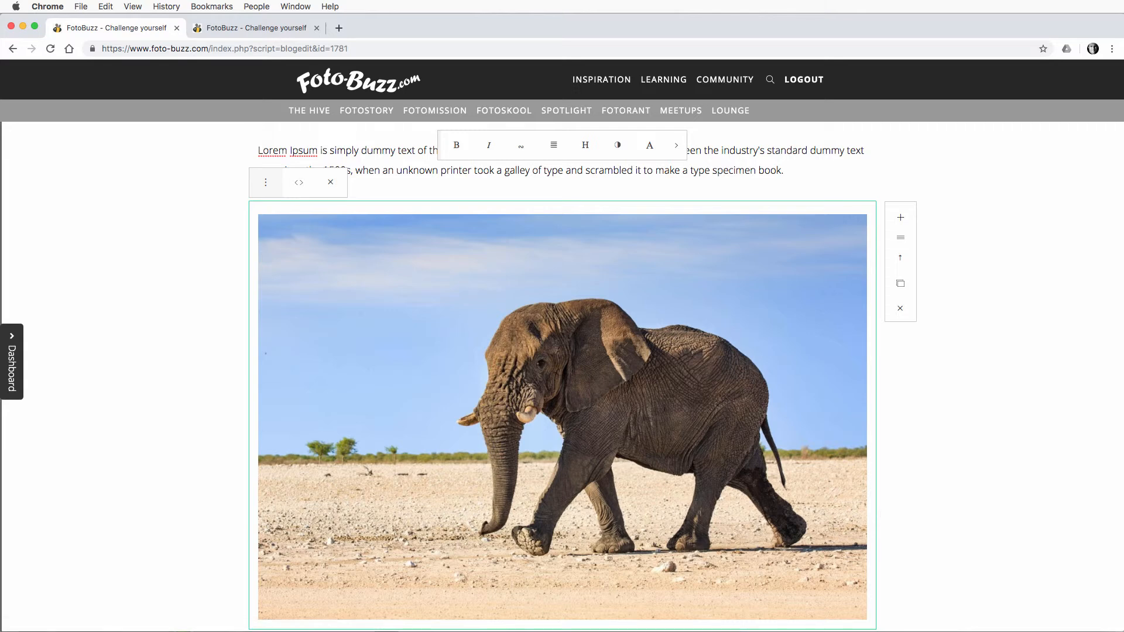
Step: Add a paragraph block with Lorem Ipsum text below the elephant image
scroll(929, 320, "down", 1)
scroll(929, 319, "up", 2)
scroll(930, 320, "down", 1)
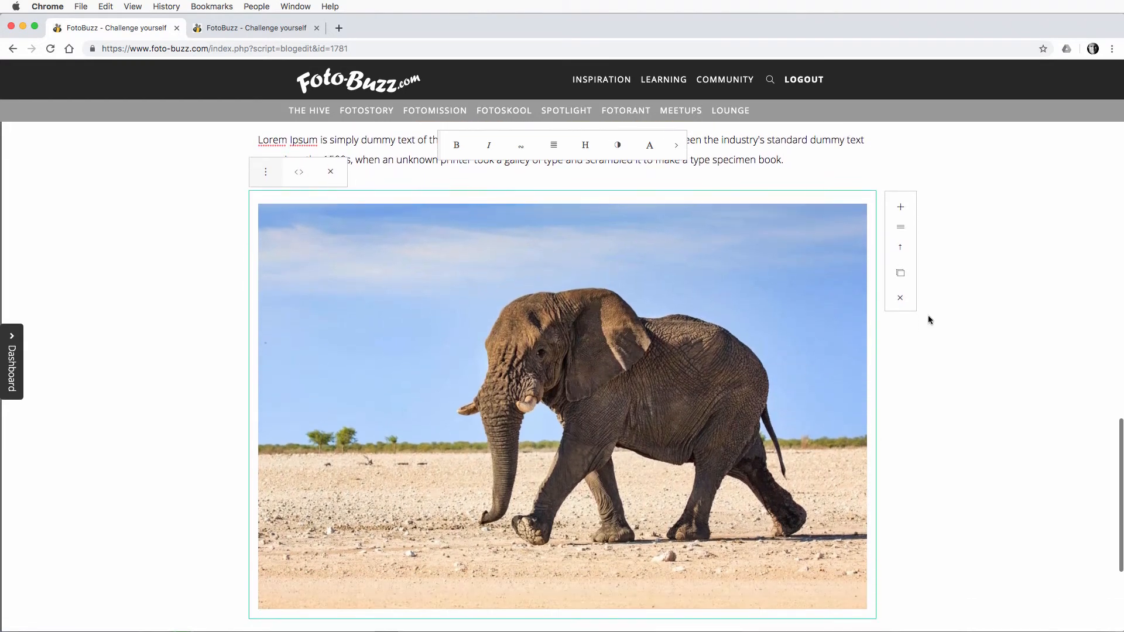
left_click(900, 207)
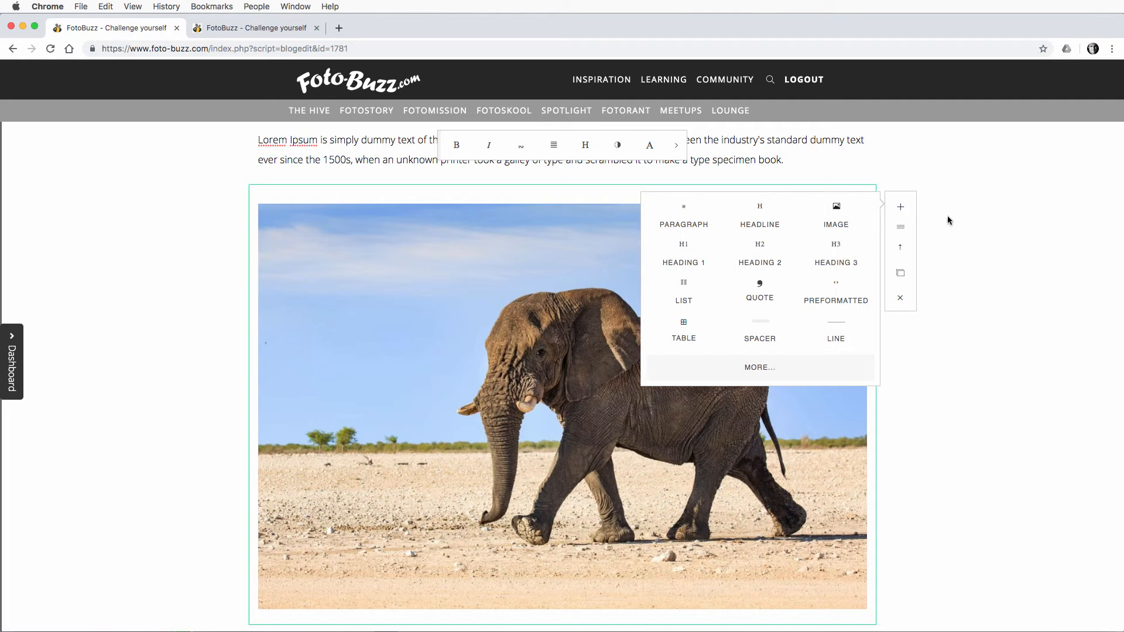
left_click(689, 219)
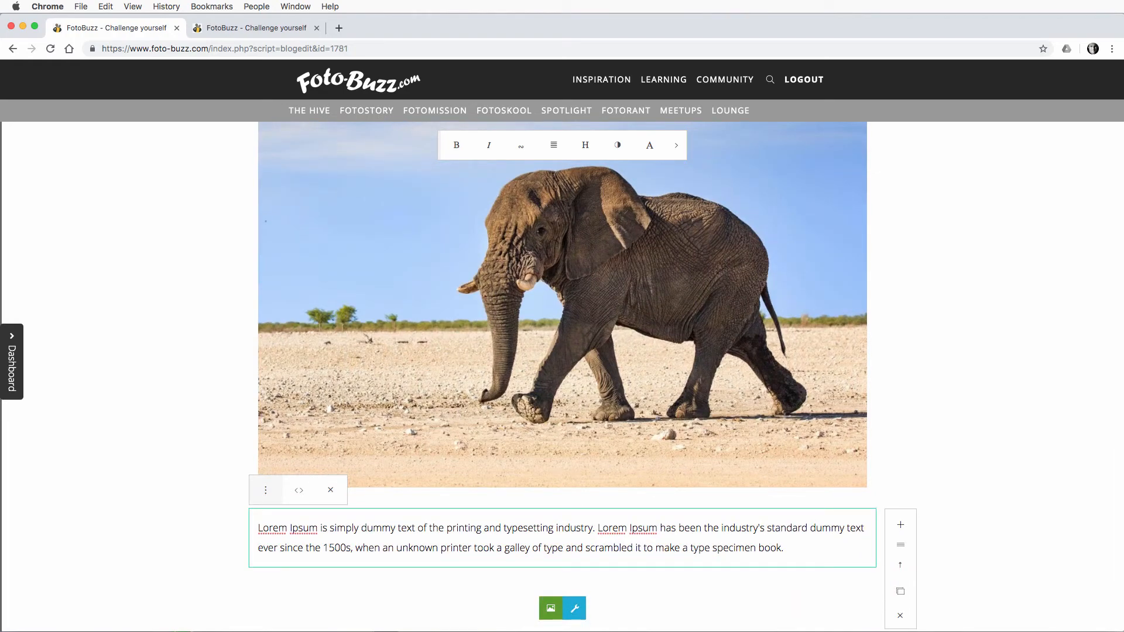
Step: Reload the existing blog preview, review the post down to the elephant image and last paragraph, and close the preview
scroll(723, 240, "up", 2)
scroll(722, 240, "down", 15)
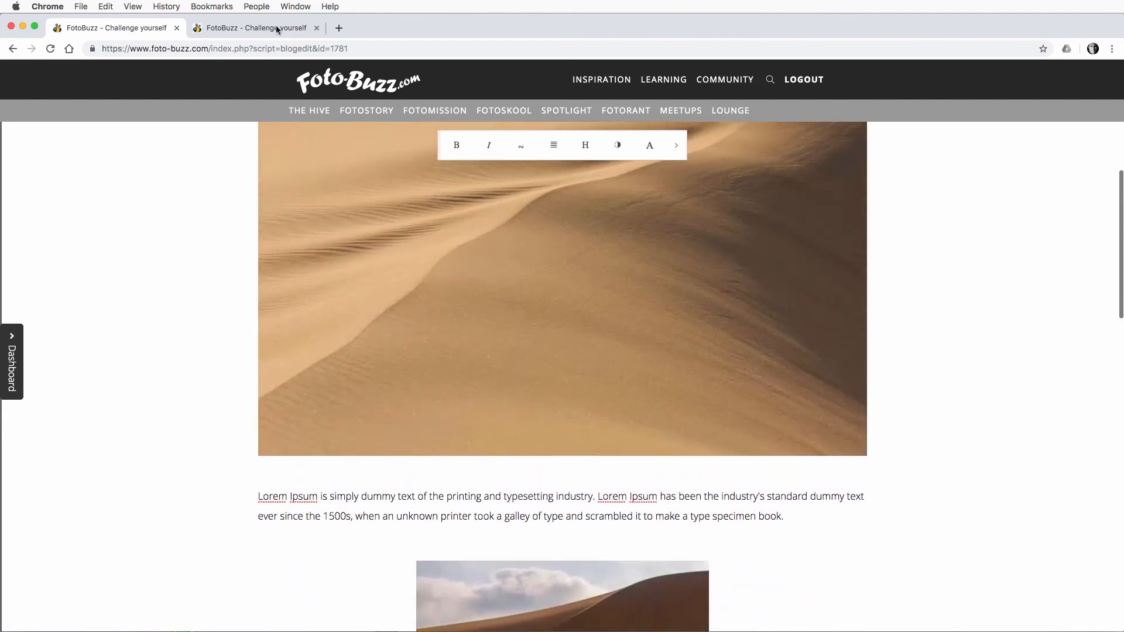
left_click(257, 29)
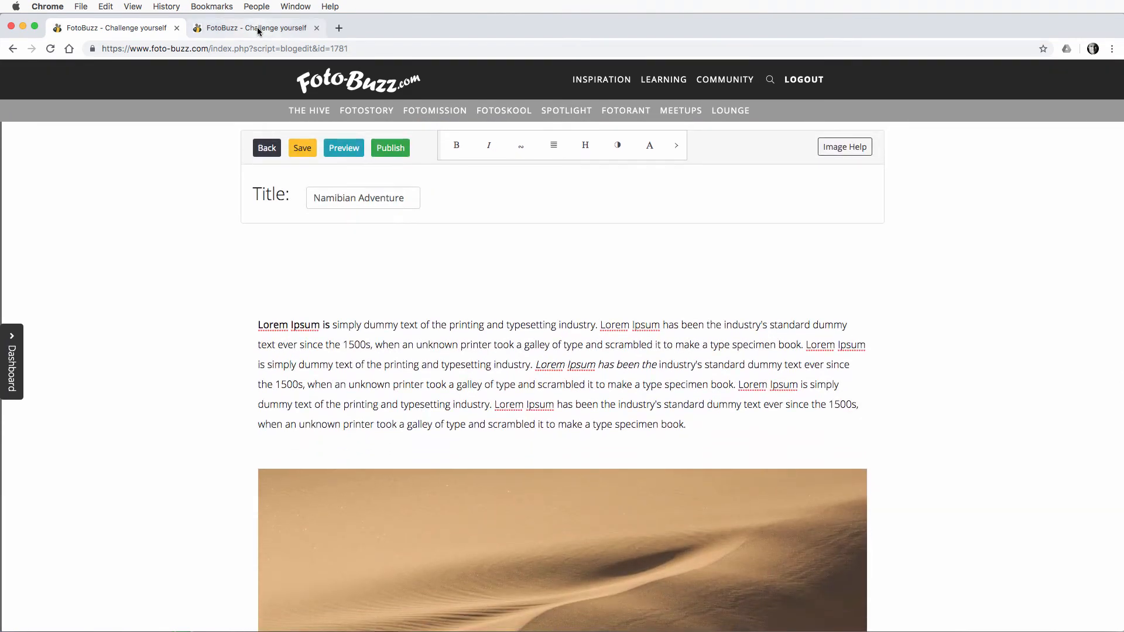
left_click(257, 29)
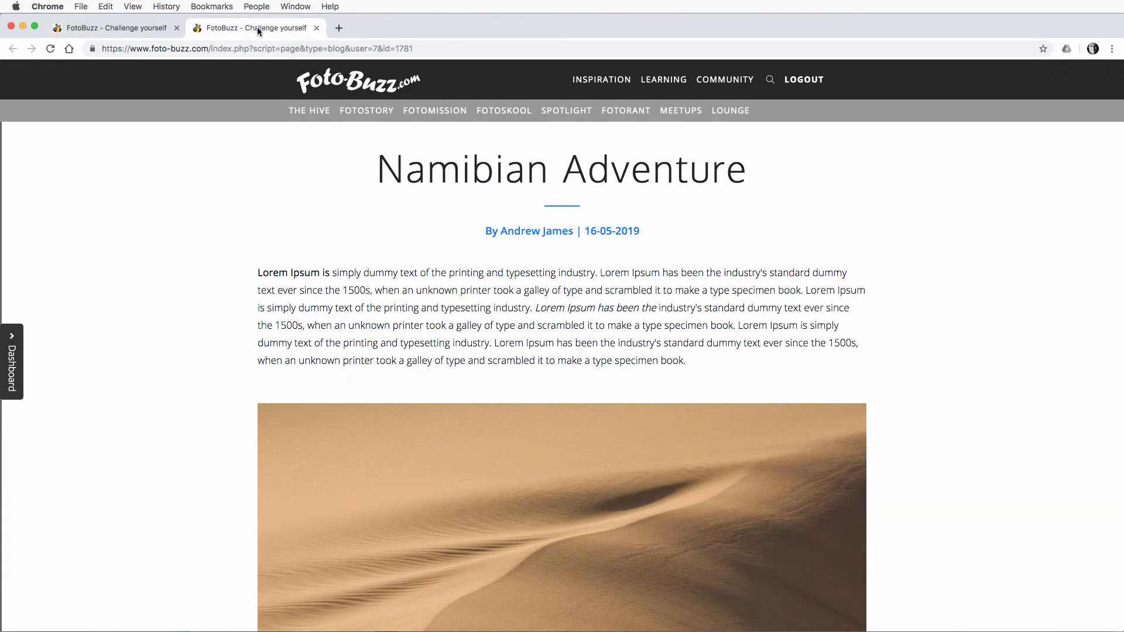
left_click(51, 49)
scroll(486, 409, "down", 10)
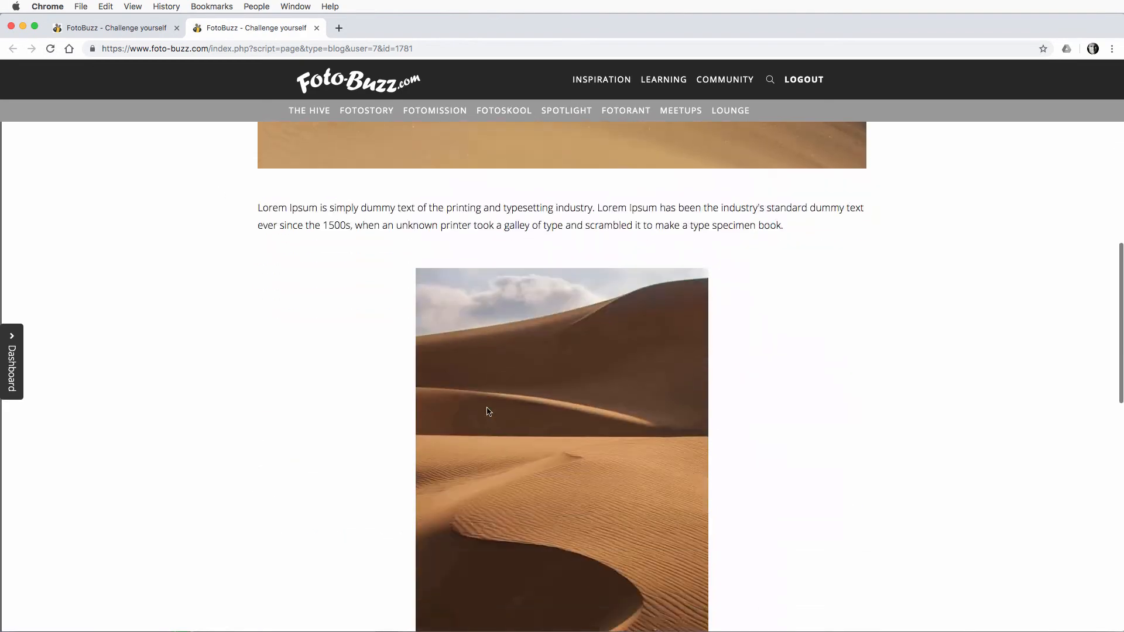
scroll(487, 406, "down", 10)
scroll(488, 407, "up", 2)
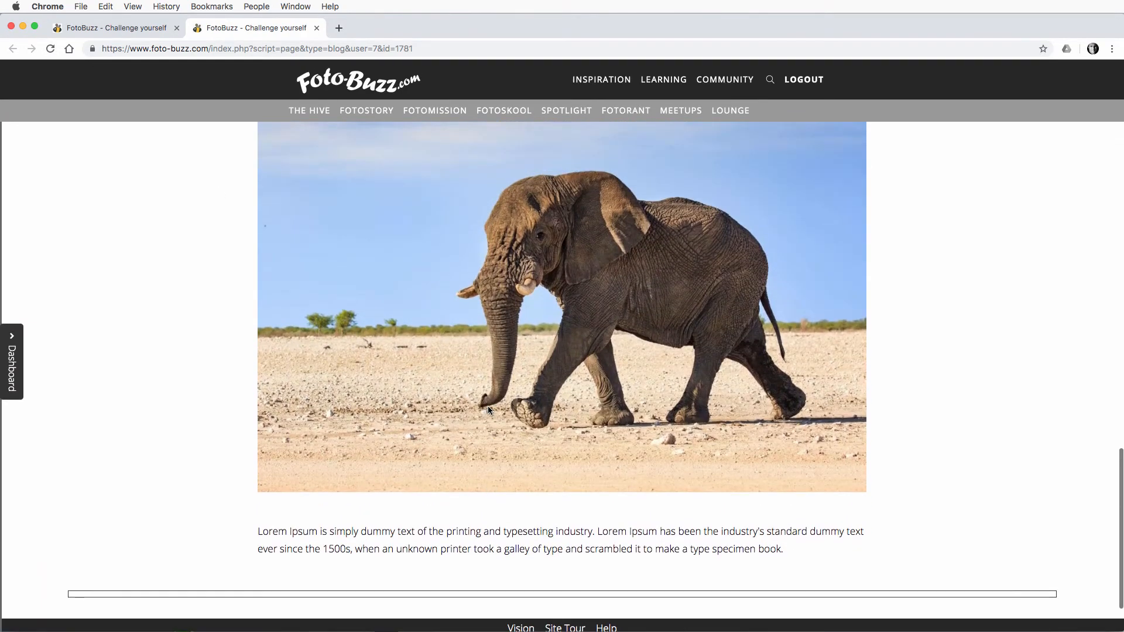
scroll(495, 417, "up", 15)
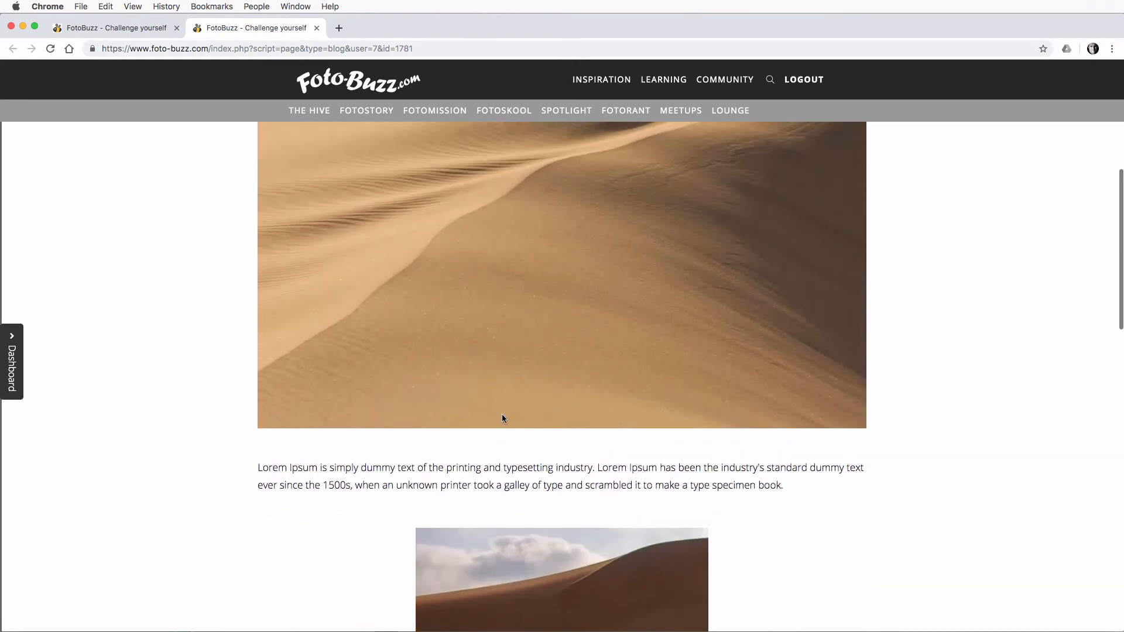
scroll(445, 273, "up", 8)
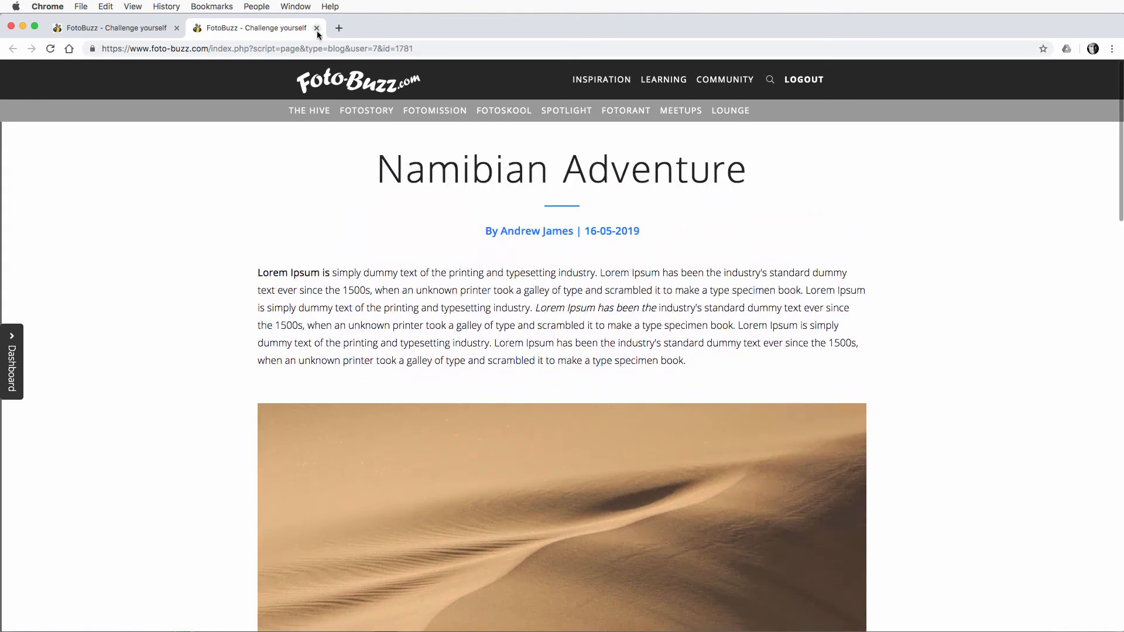
left_click(316, 28)
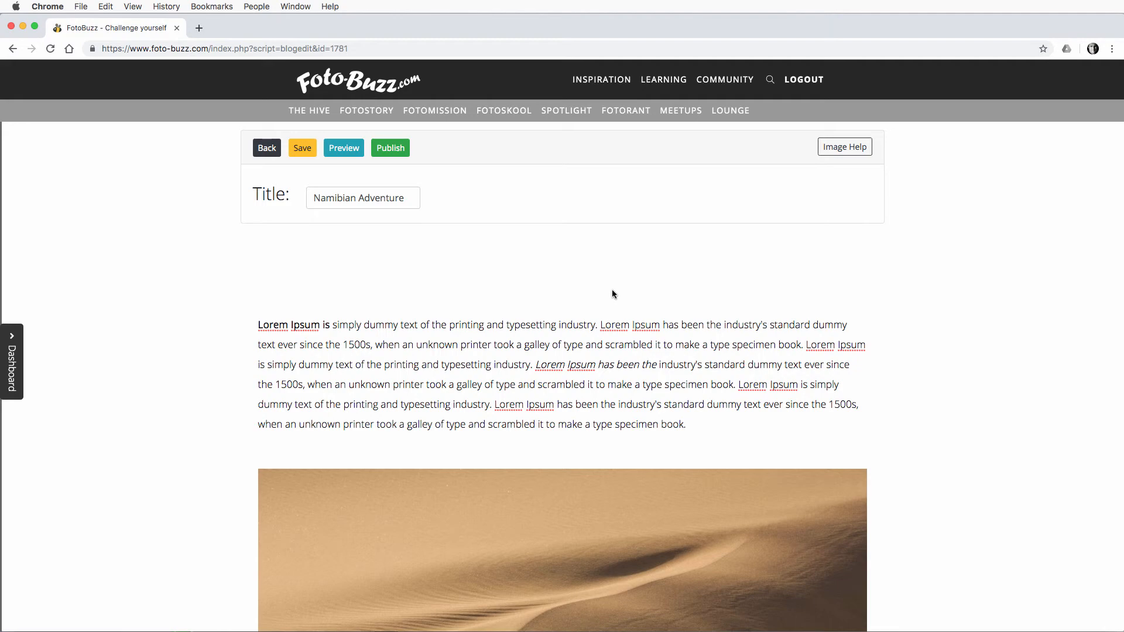
Step: Open a fresh preview of the blog post from the editor and check it from the title to the page footer
left_click(350, 152)
scroll(598, 349, "down", 15)
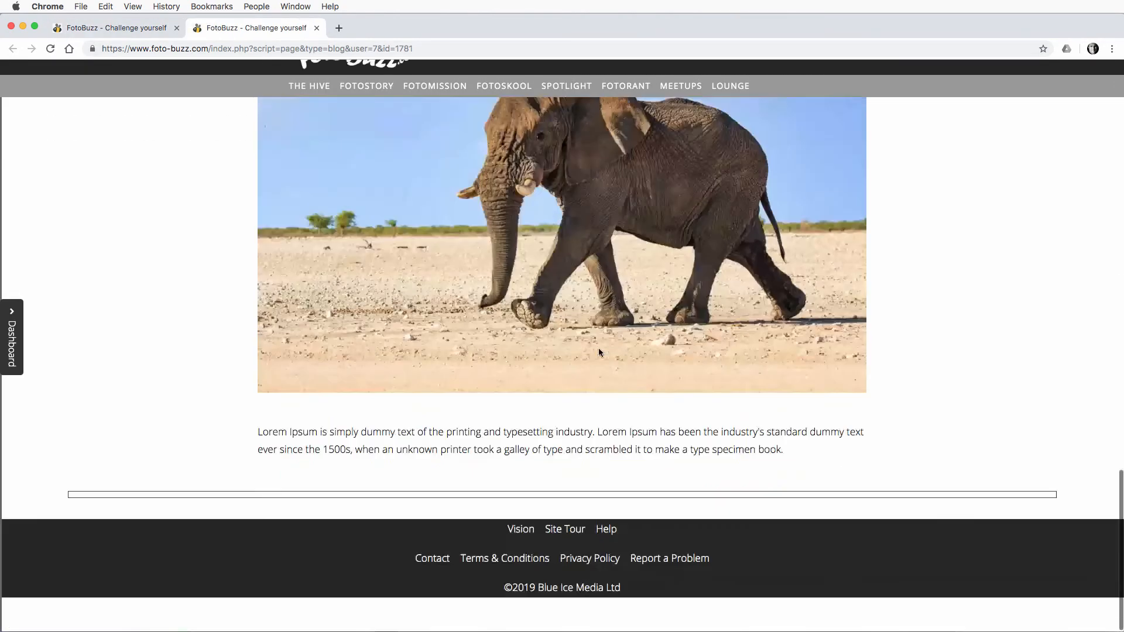
scroll(598, 348, "up", 15)
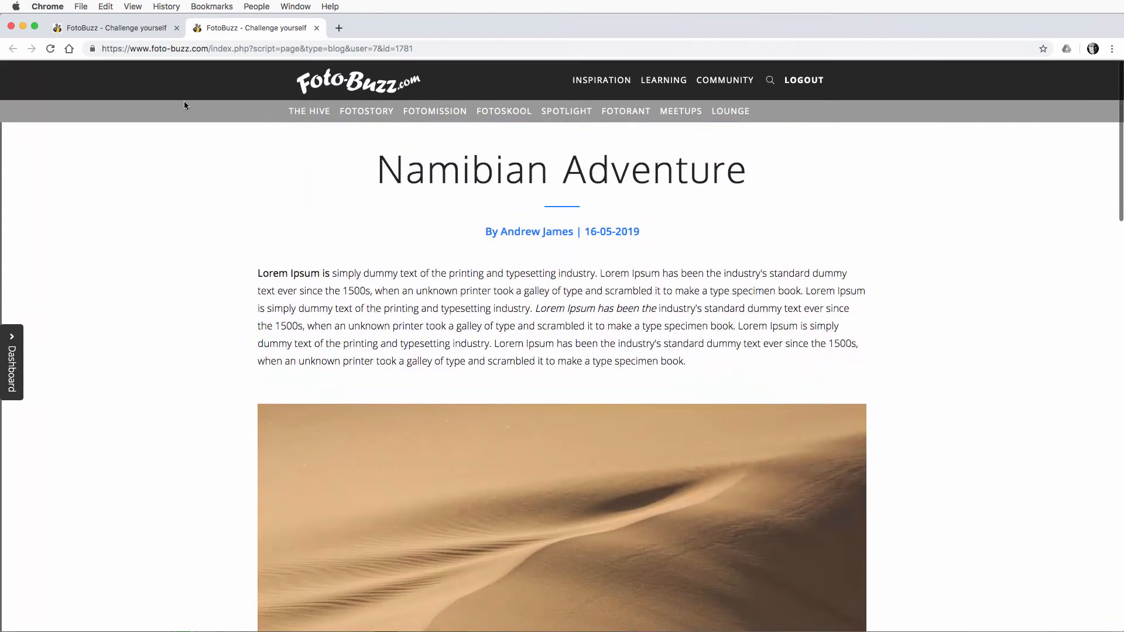
Step: Return to the blog editor and look over the post's paragraphs, dune images and elephant image
left_click(113, 30)
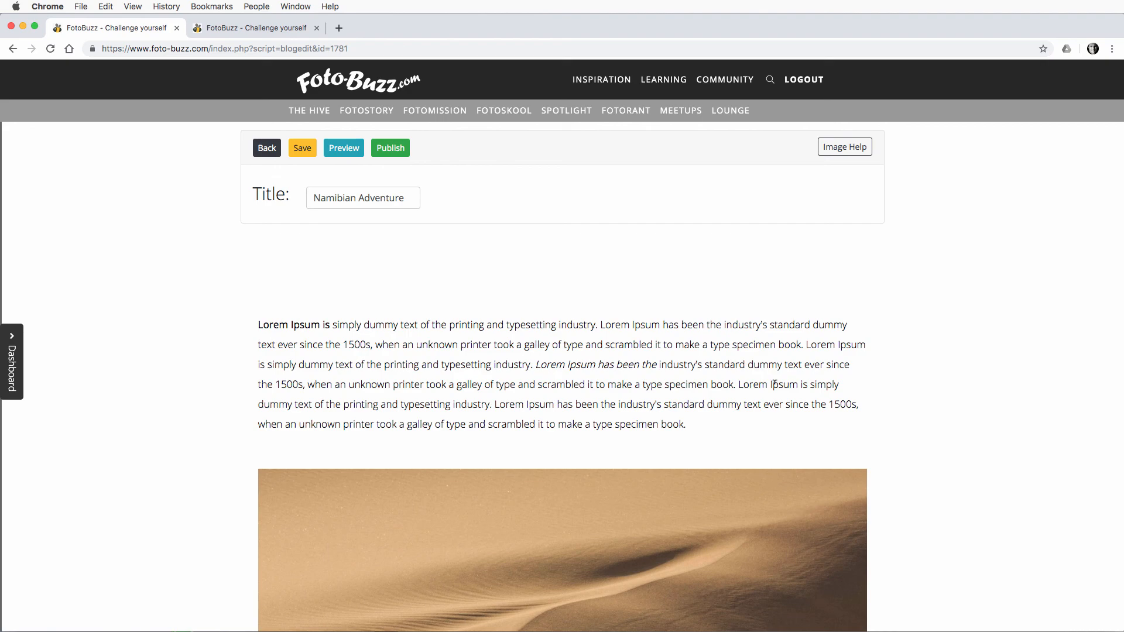
scroll(774, 383, "down", 15)
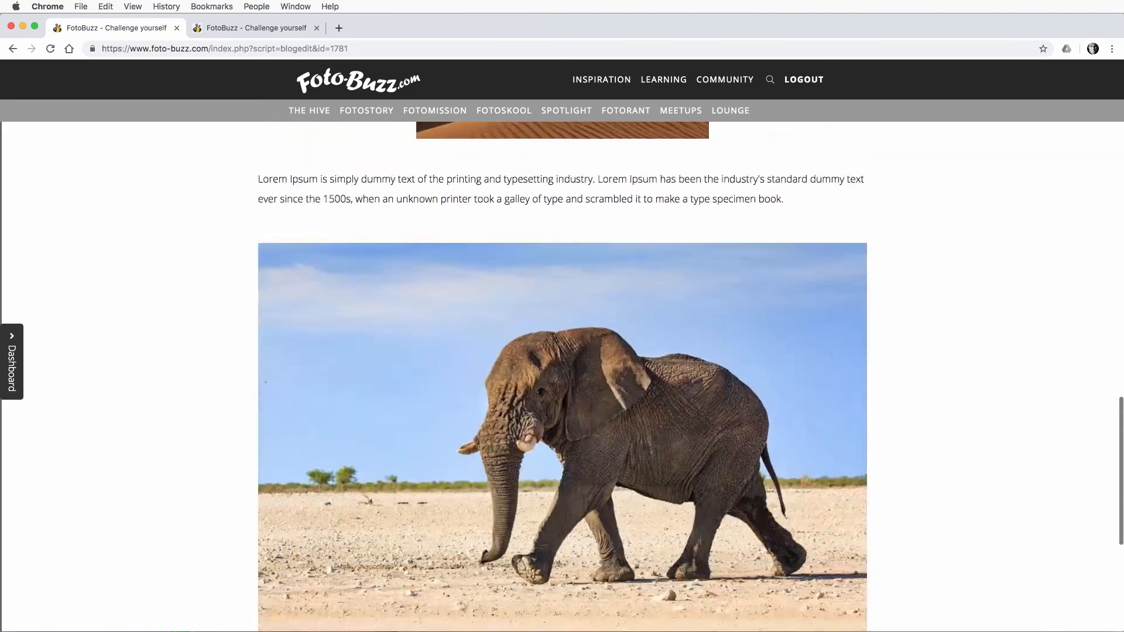
scroll(704, 440, "down", 10)
scroll(705, 440, "up", 10)
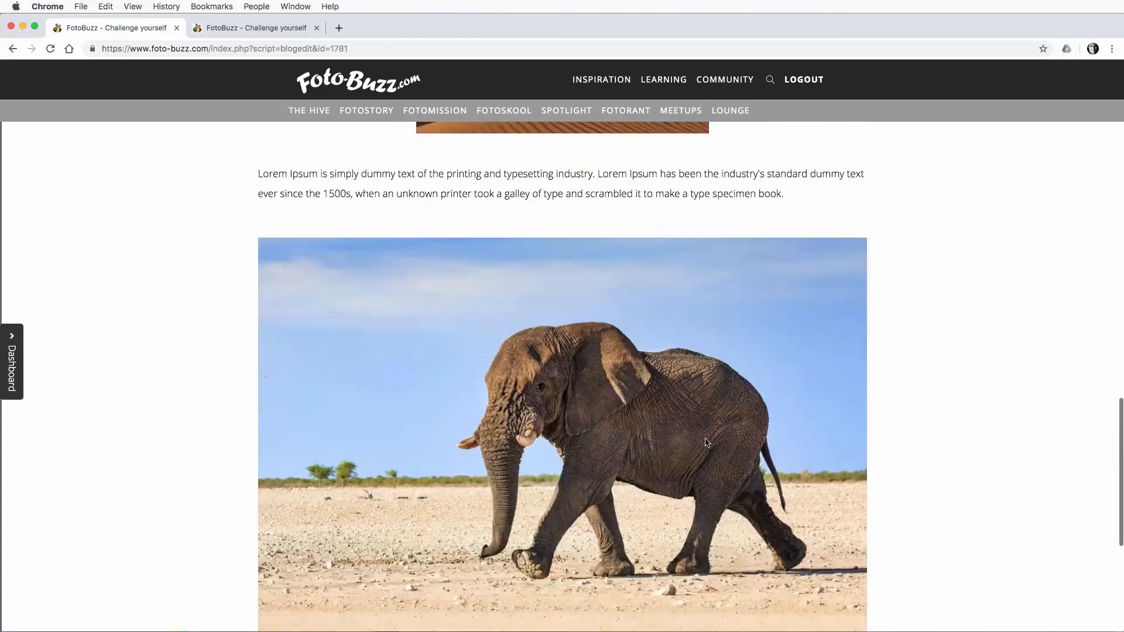
scroll(705, 442, "down", 5)
scroll(705, 438, "up", 8)
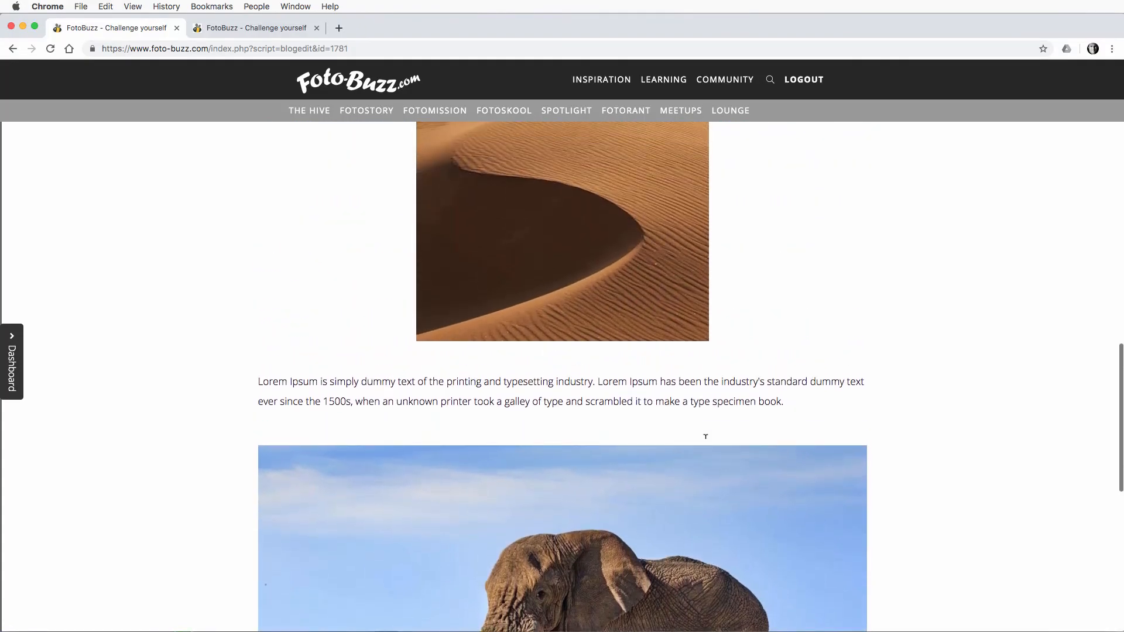
scroll(705, 437, "up", 15)
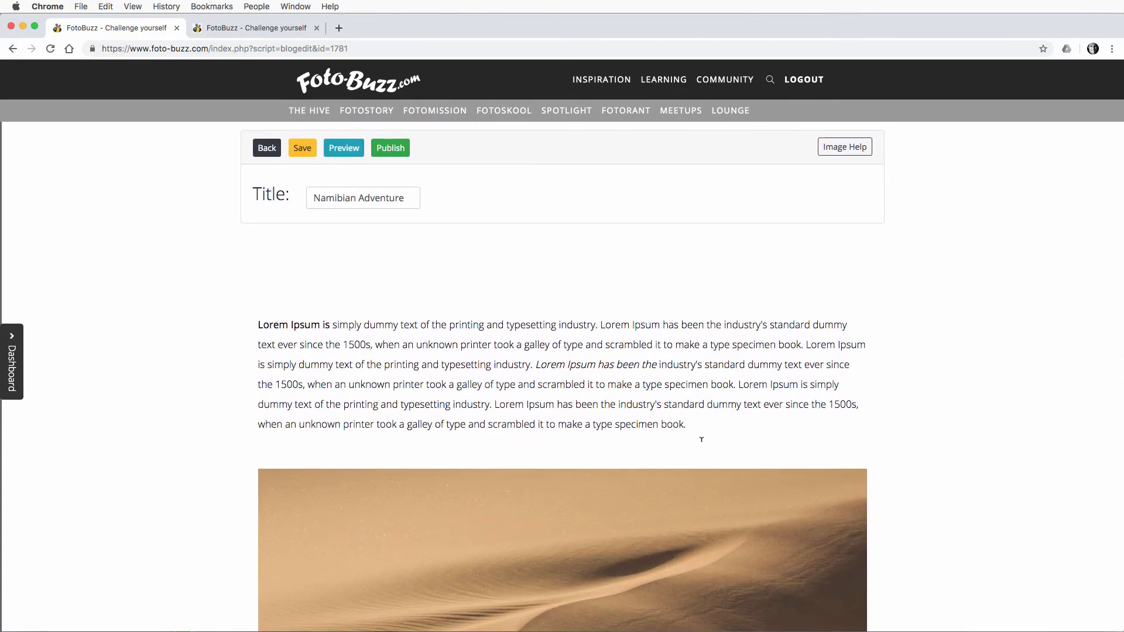